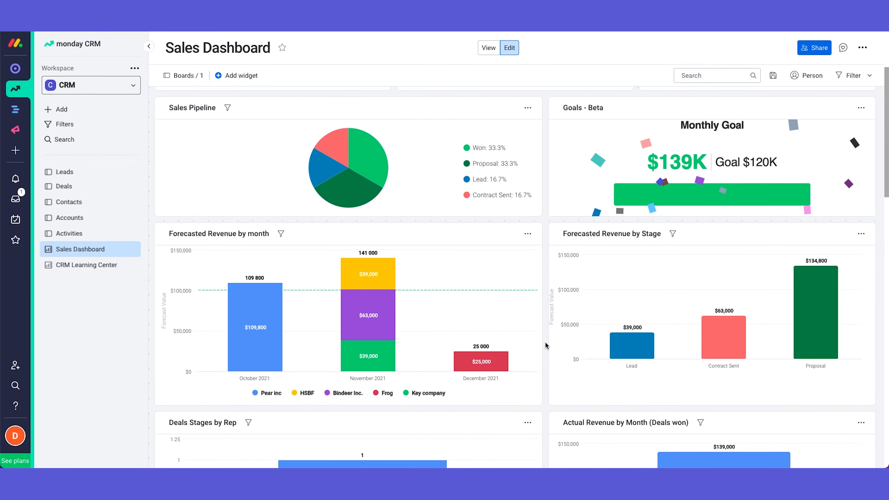
# Step: Create a new dashboard named "Team Dashboard" with Main privacy in the CRM workspace
pyautogui.click(84, 111)
pyautogui.click(202, 128)
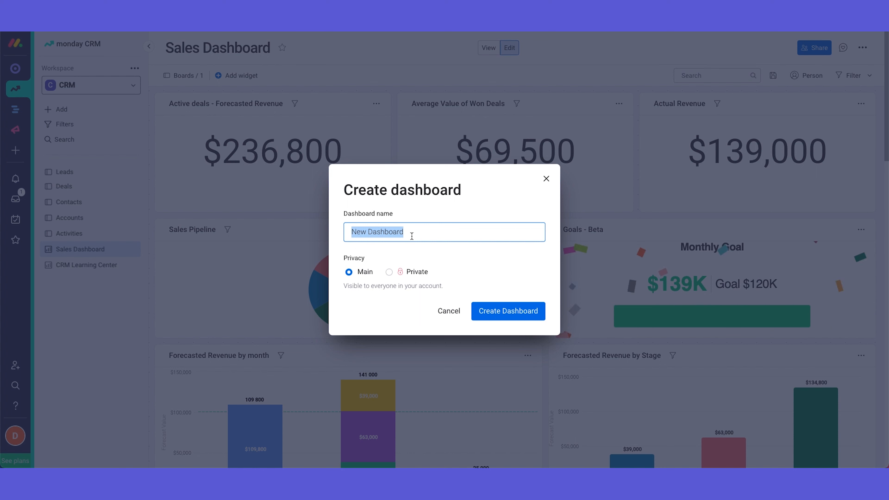
pyautogui.write('Team')
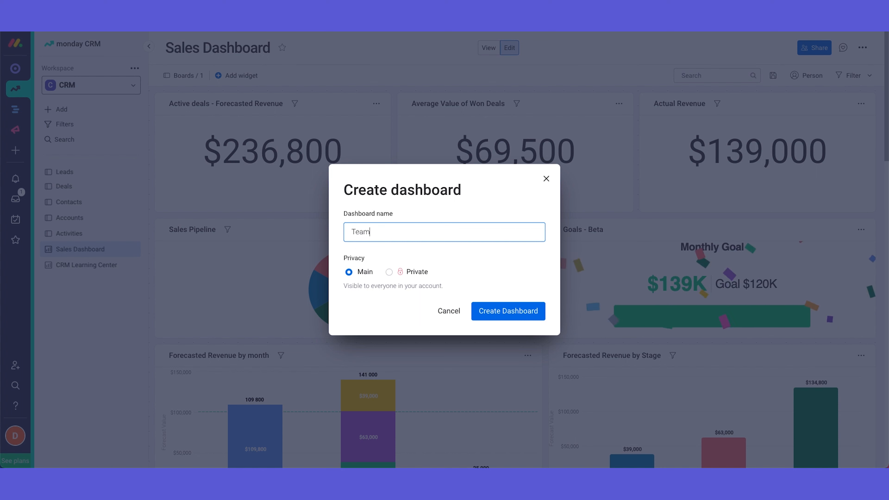
pyautogui.write(' Dashboard')
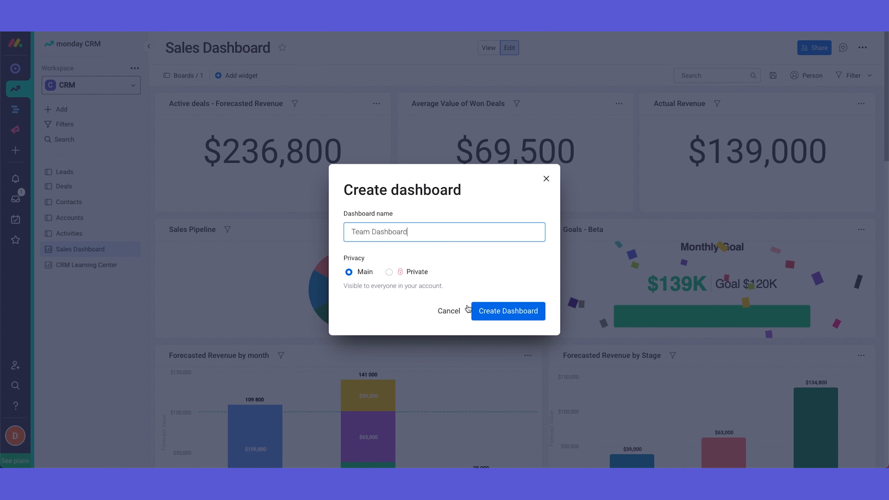
pyautogui.click(490, 311)
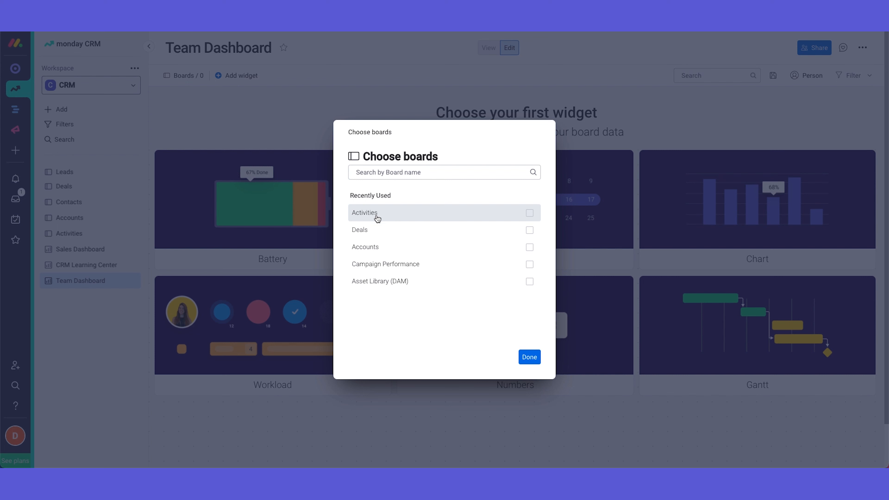
# Step: Connect only the Activities board to the new dashboard and finish the board selection
pyautogui.click(387, 216)
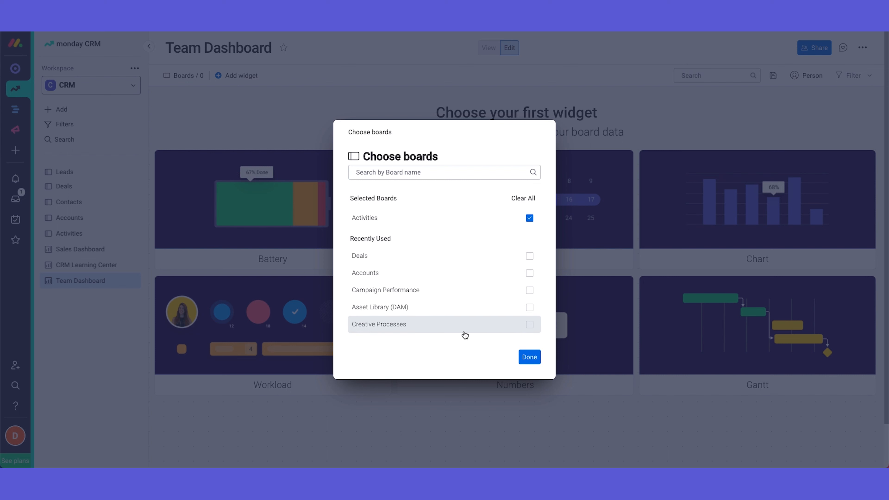
pyautogui.click(444, 262)
pyautogui.click(438, 237)
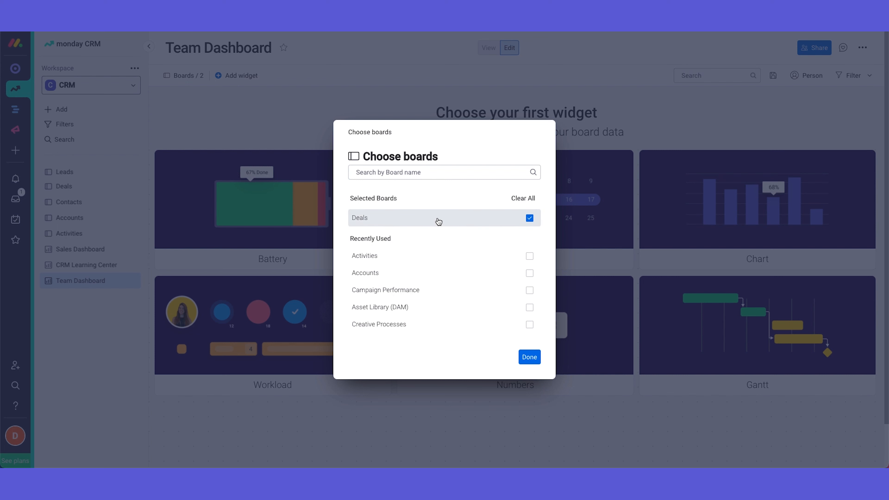
pyautogui.click(438, 220)
pyautogui.click(442, 212)
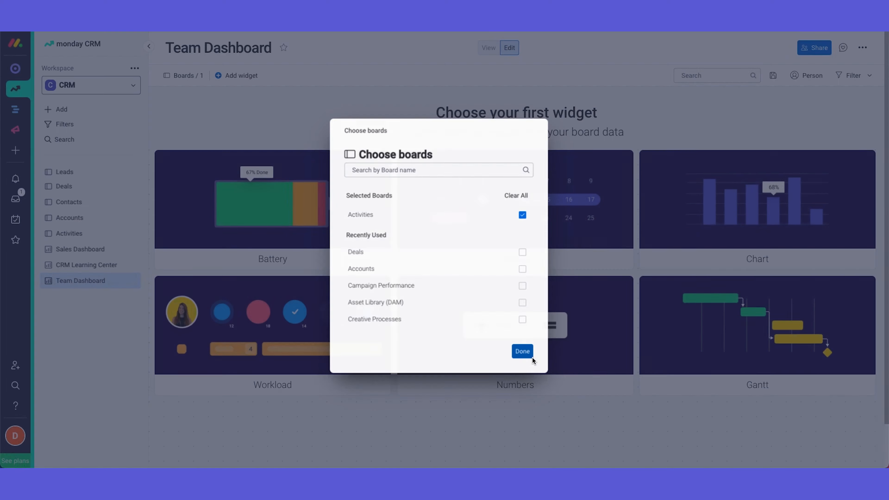
pyautogui.click(529, 357)
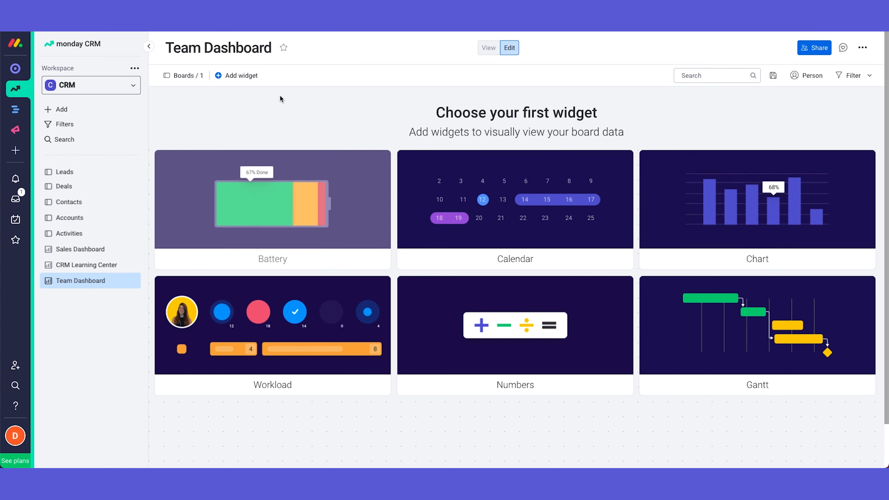
# Step: Look through all available widgets in the Widgets Center and close it without adding any
pyautogui.click(231, 70)
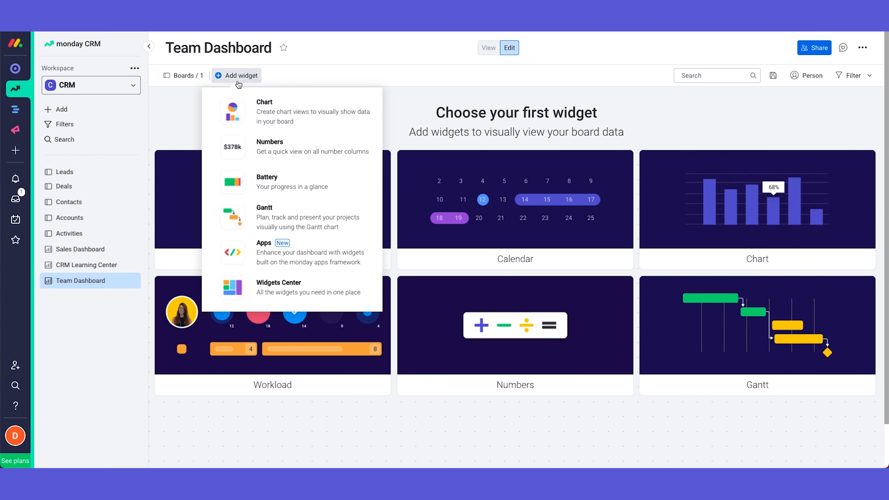
pyautogui.click(275, 286)
pyautogui.scroll(-15, 501, 249)
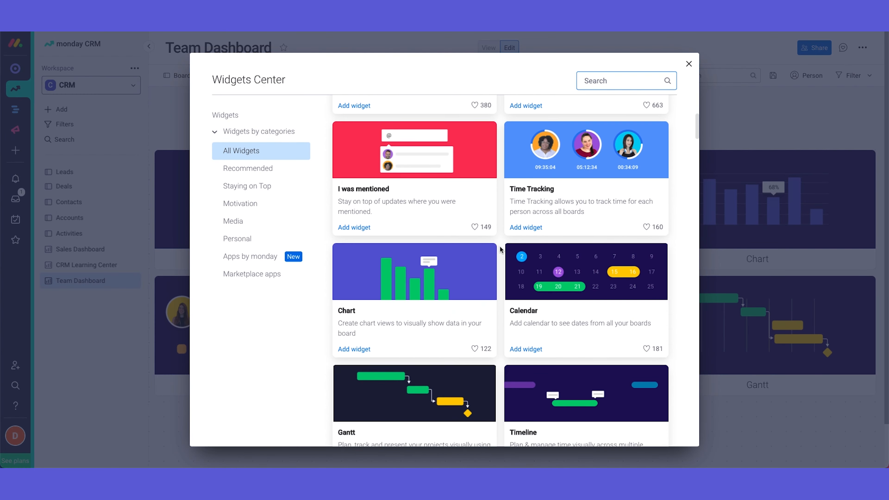
pyautogui.scroll(15, 502, 248)
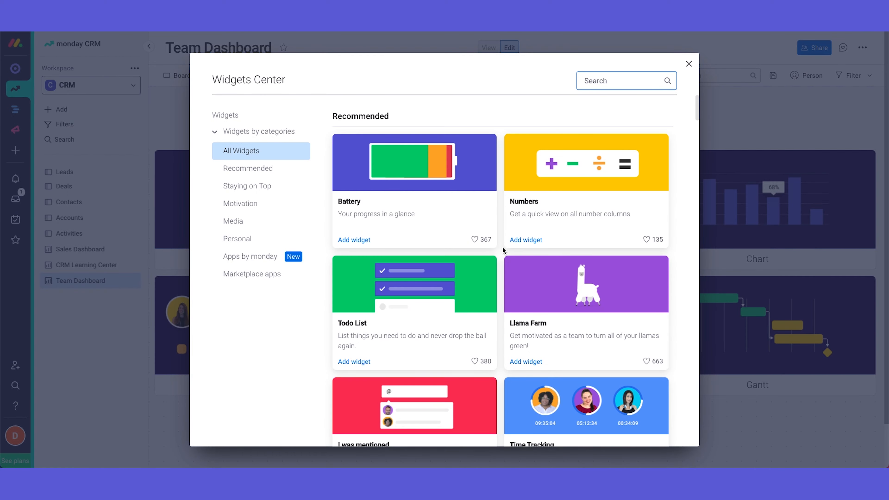
pyautogui.click(689, 65)
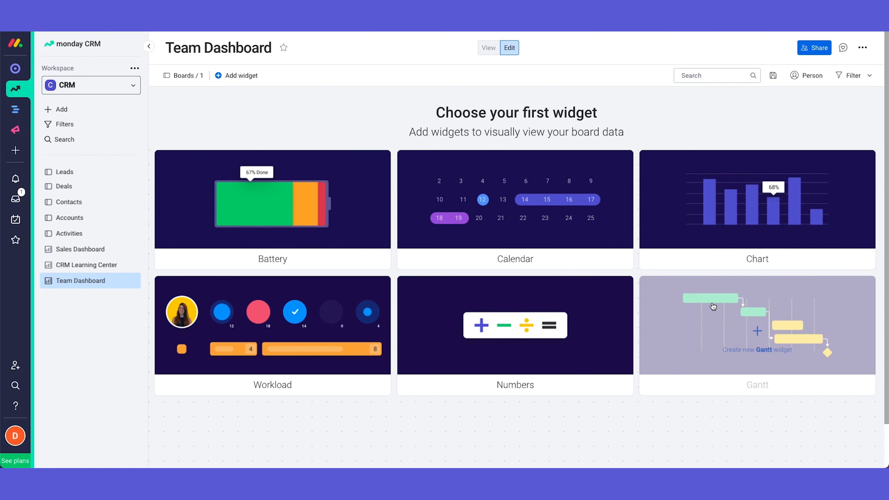
# Step: Add a Chart widget to the dashboard and enlarge it to the full dashboard width
pyautogui.click(756, 205)
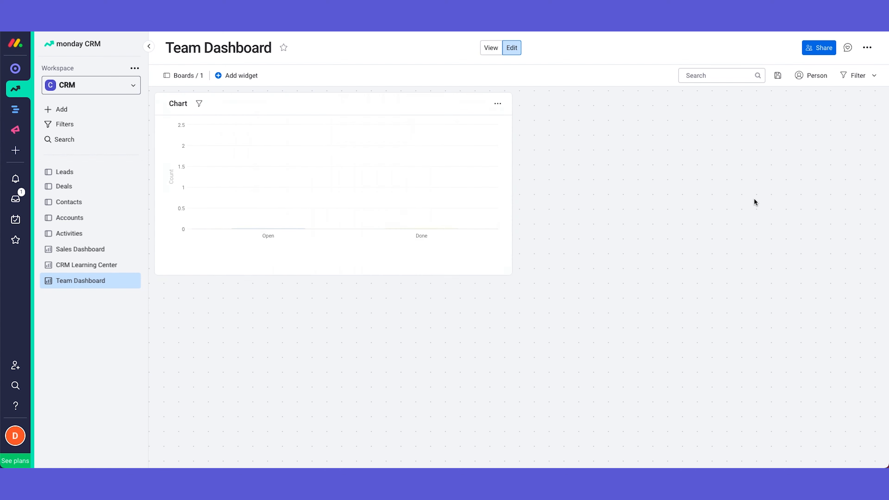
pyautogui.moveTo(516, 275); pyautogui.dragTo(860, 330)
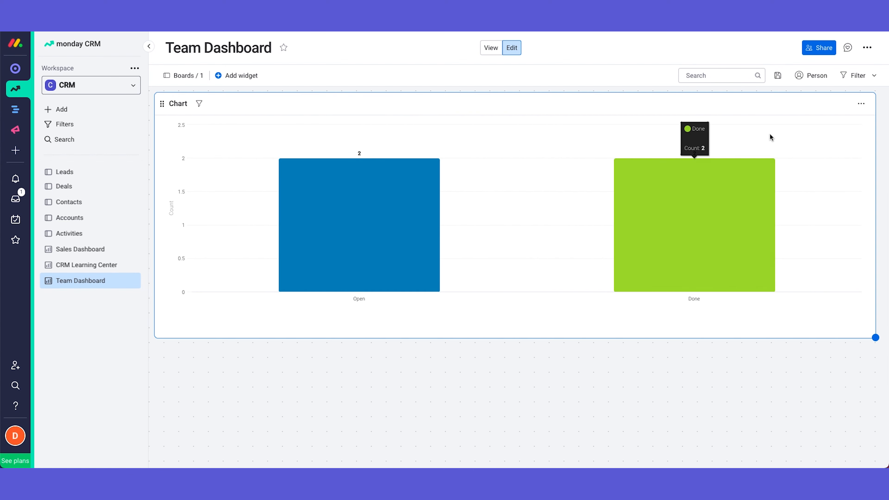
# Step: Open the chart widget's settings, try the pie, bar and line types, and set the chart type to Stacked Bar
pyautogui.click(862, 108)
pyautogui.click(814, 142)
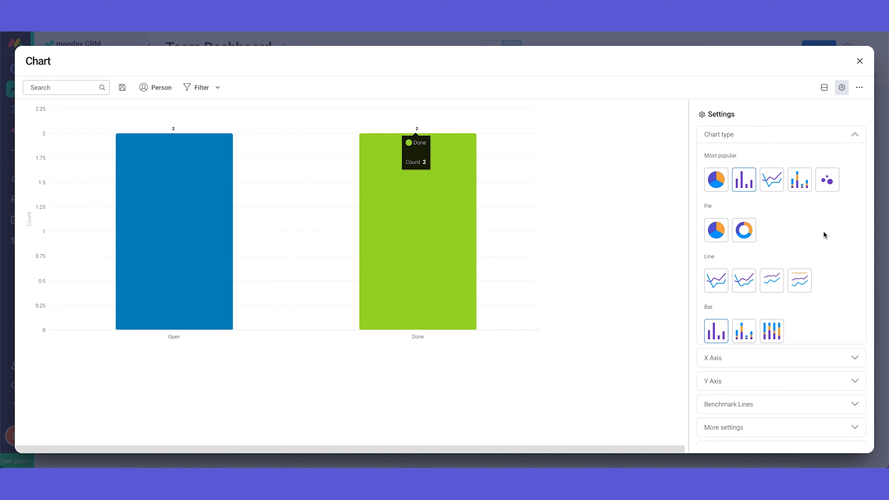
pyautogui.click(718, 183)
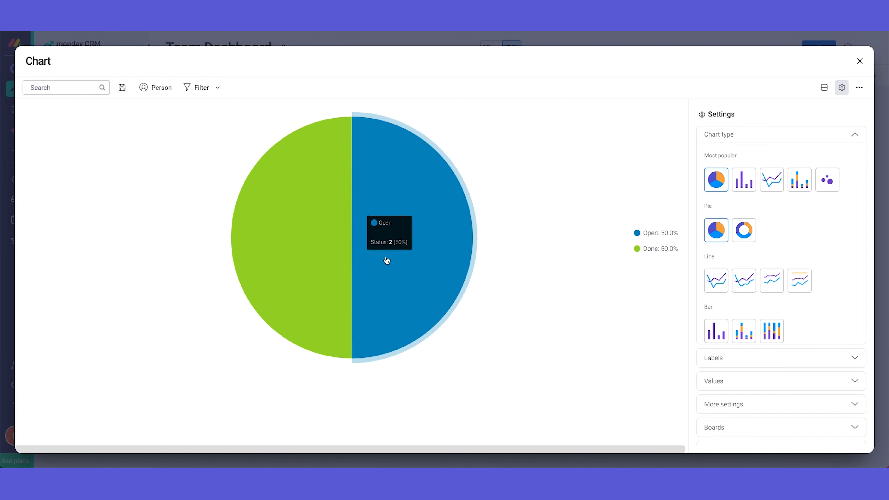
pyautogui.click(744, 190)
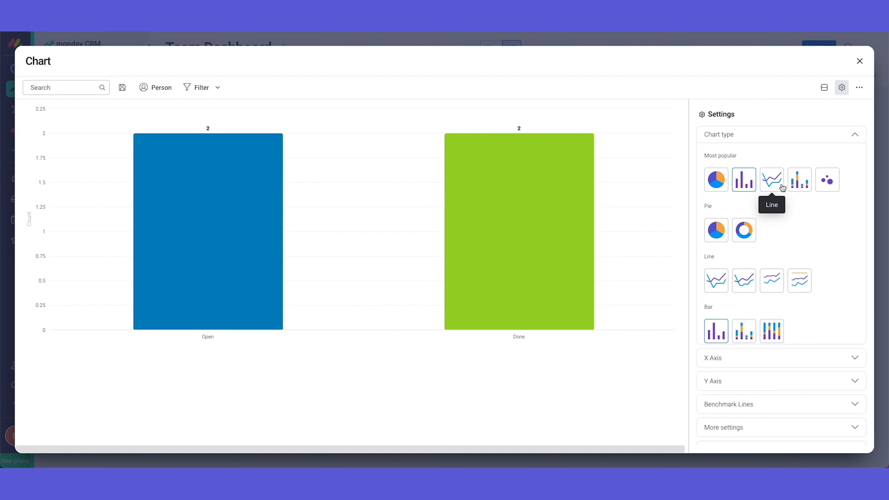
pyautogui.click(774, 187)
pyautogui.click(807, 187)
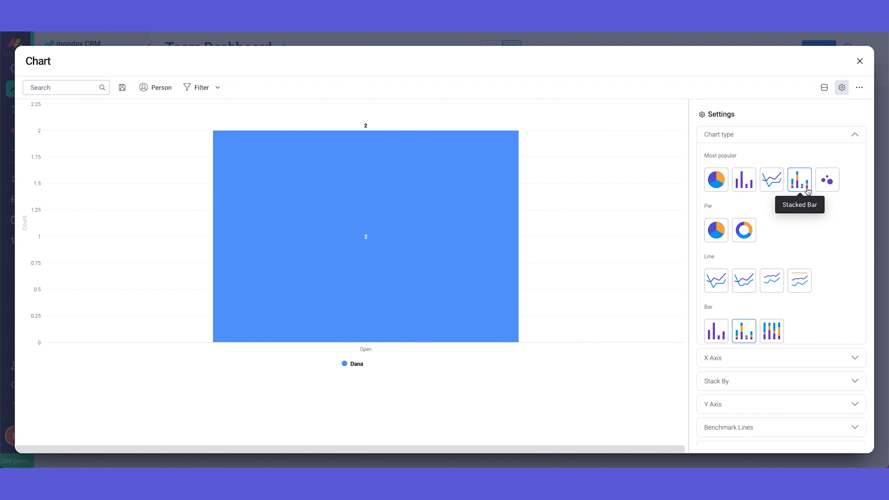
# Step: Set the chart's X axis column type to Date, keeping the grouping by Month
pyautogui.click(727, 361)
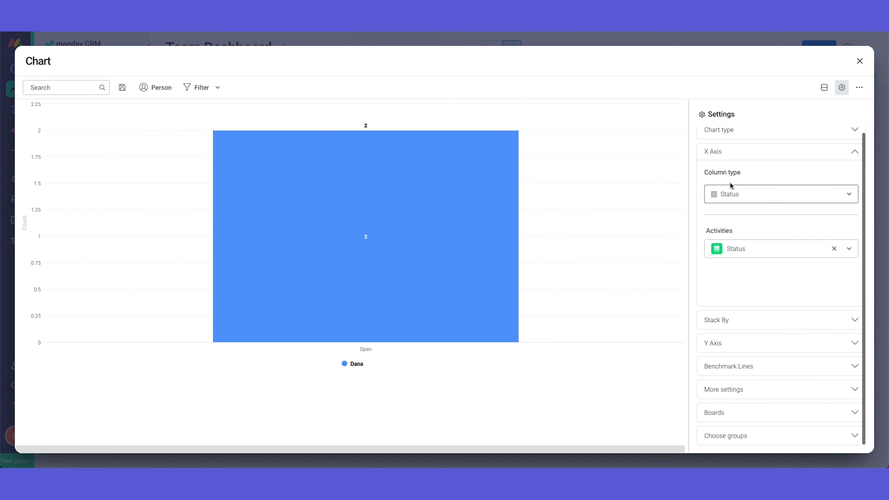
pyautogui.click(740, 203)
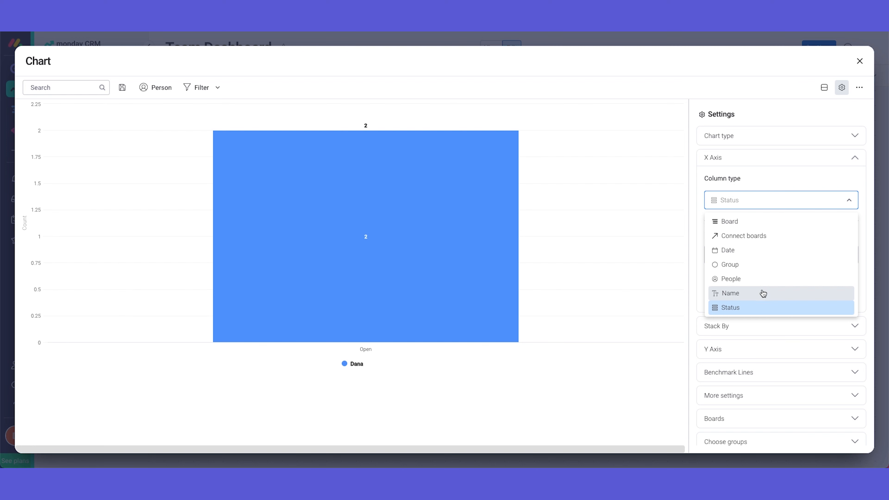
pyautogui.click(755, 251)
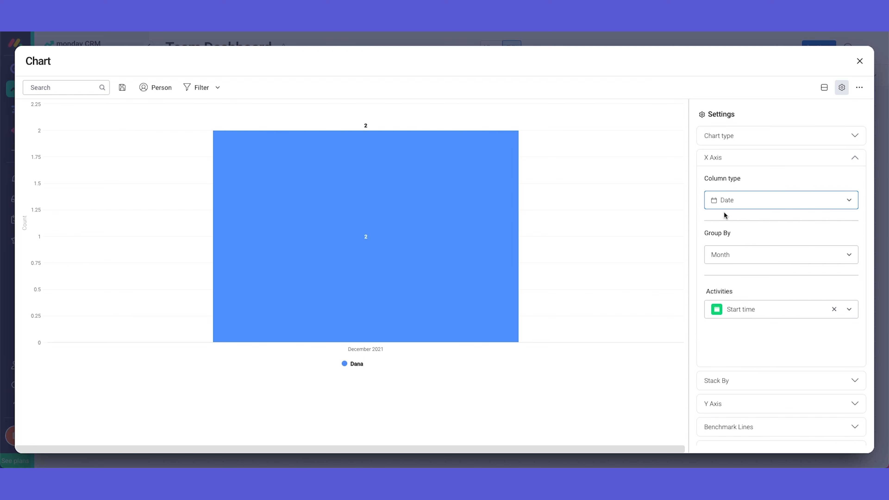
pyautogui.click(729, 262)
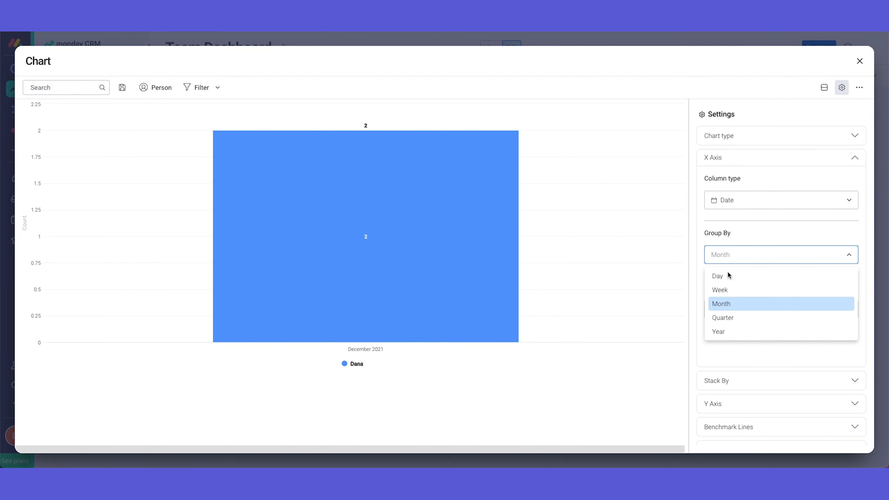
pyautogui.click(765, 228)
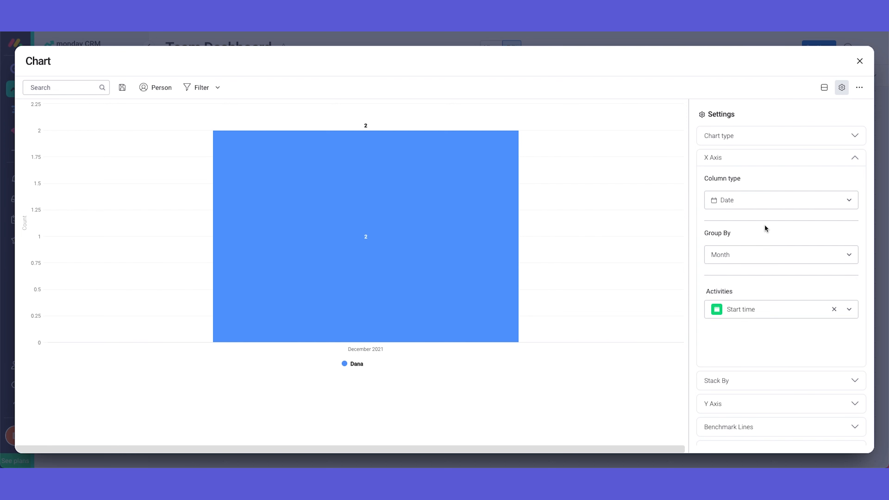
# Step: Stack the chart by a Status column, using Activity Type from the Activities board
pyautogui.click(759, 382)
pyautogui.click(738, 227)
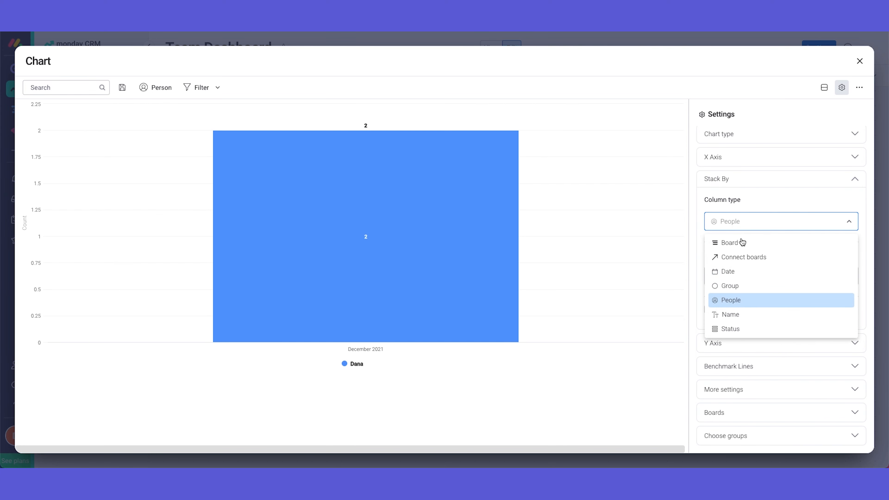
pyautogui.click(754, 330)
pyautogui.click(768, 282)
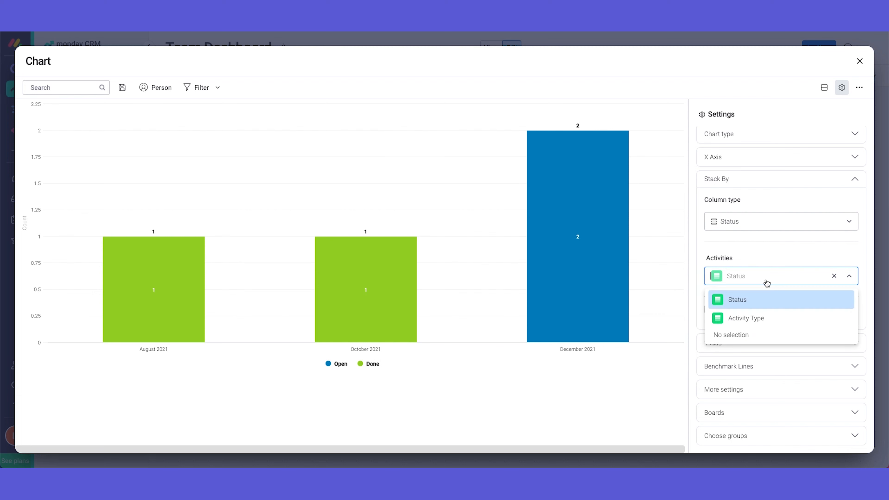
pyautogui.click(765, 319)
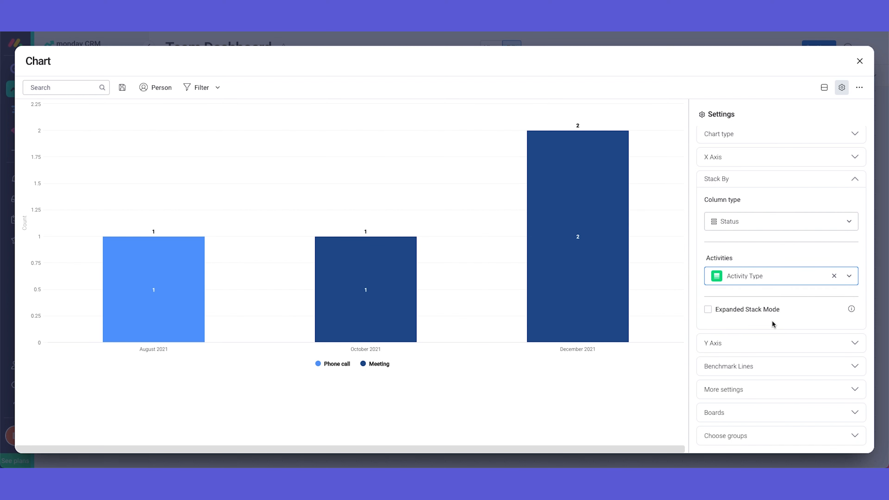
# Step: Review the Y axis settings and examine the activity breakdown of each monthly bar in the chart
pyautogui.click(760, 344)
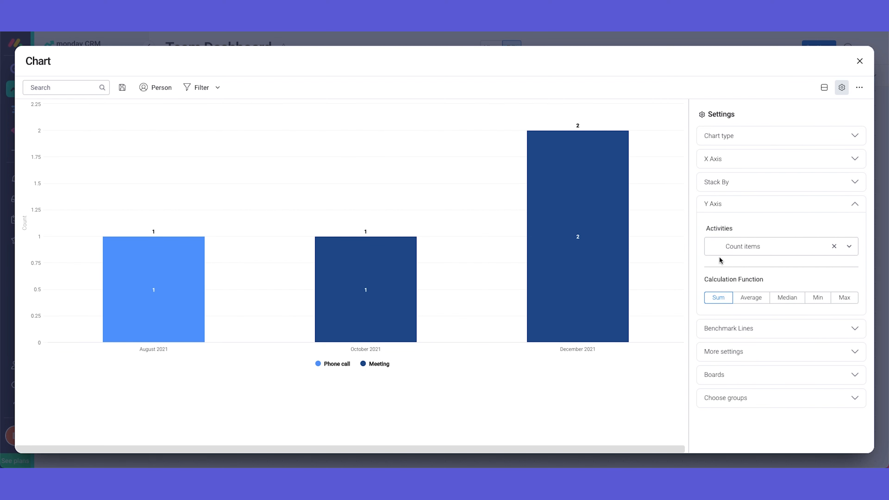
pyautogui.click(721, 246)
pyautogui.click(707, 254)
pyautogui.moveTo(163, 328)
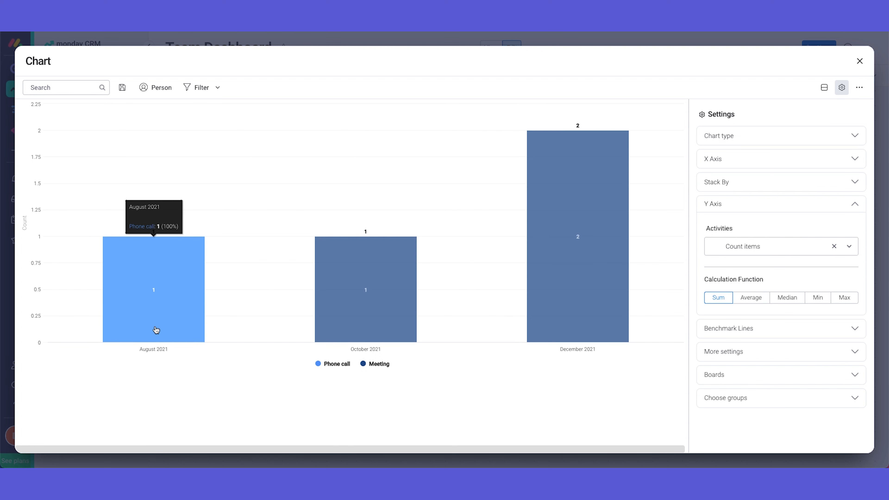
pyautogui.moveTo(344, 321)
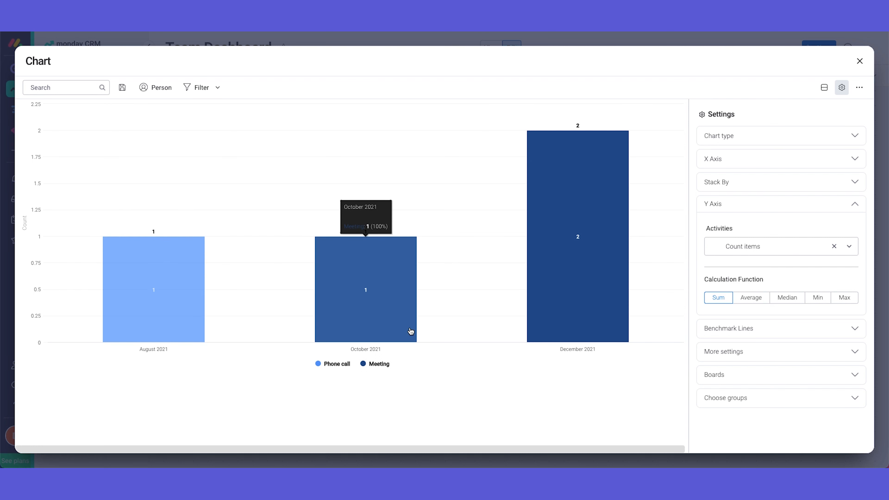
pyautogui.moveTo(554, 317)
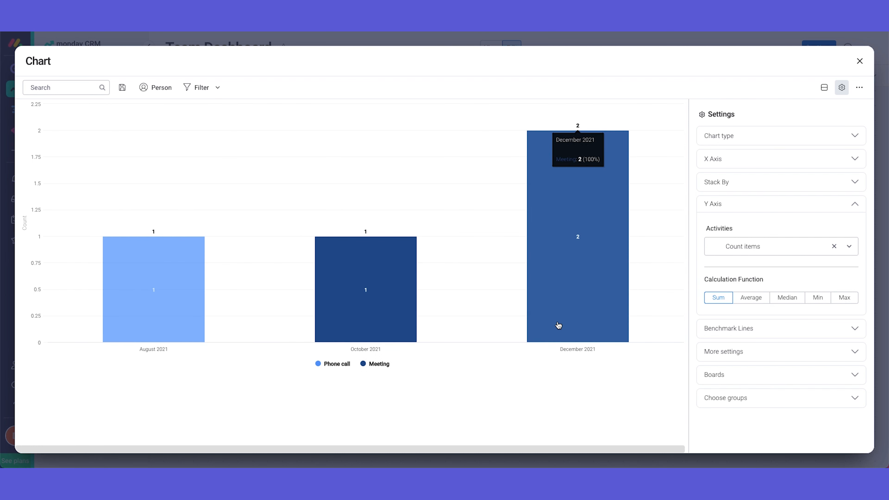
# Step: Change the chart's Stack By column type to People
pyautogui.click(752, 188)
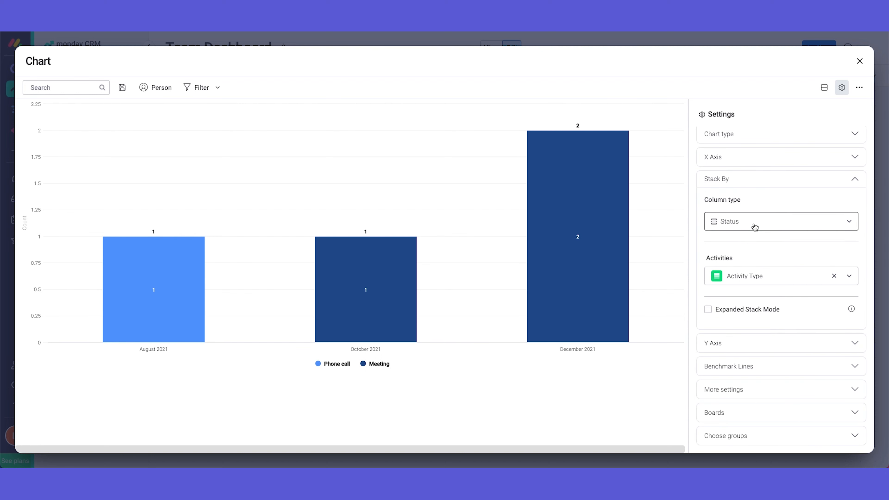
pyautogui.click(752, 226)
pyautogui.click(752, 226)
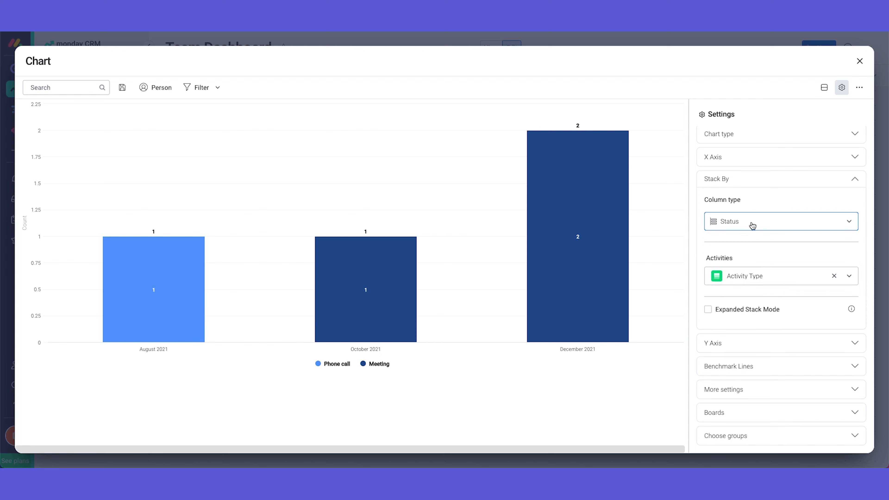
pyautogui.click(749, 277)
pyautogui.click(739, 219)
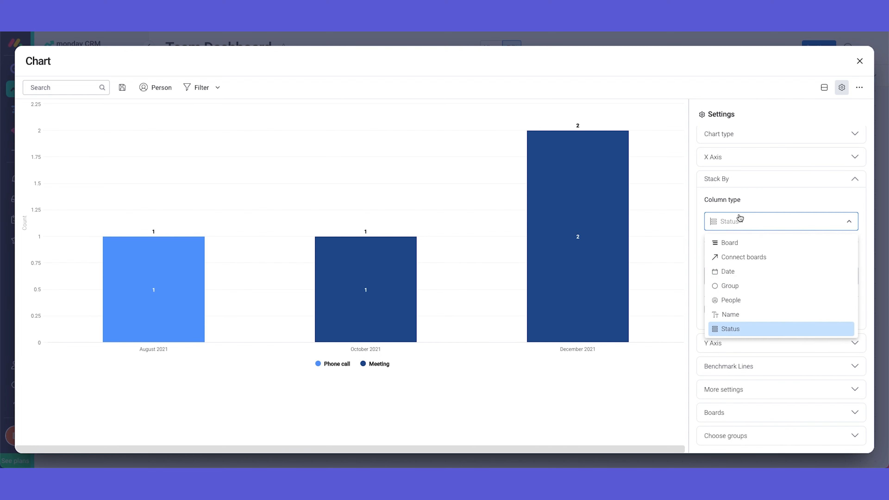
pyautogui.click(745, 300)
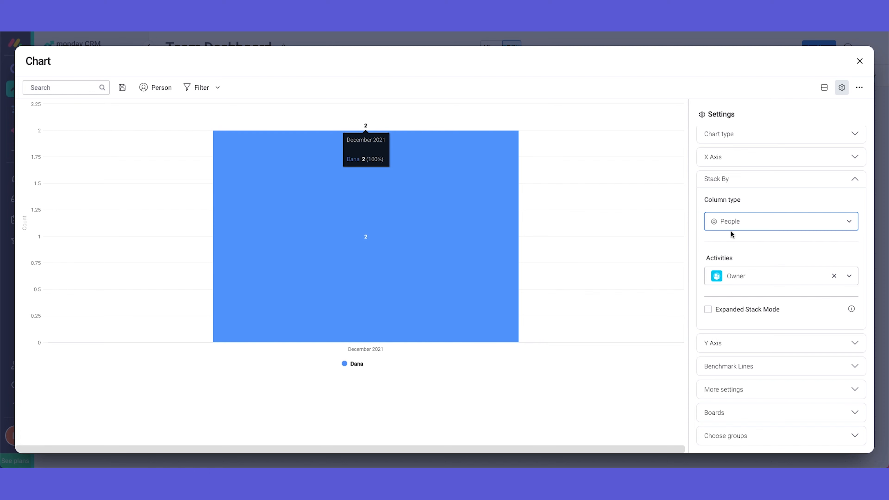
# Step: Stack the chart by the Status column type, using Activity Type from the Activities board, and close the chart settings
pyautogui.click(735, 225)
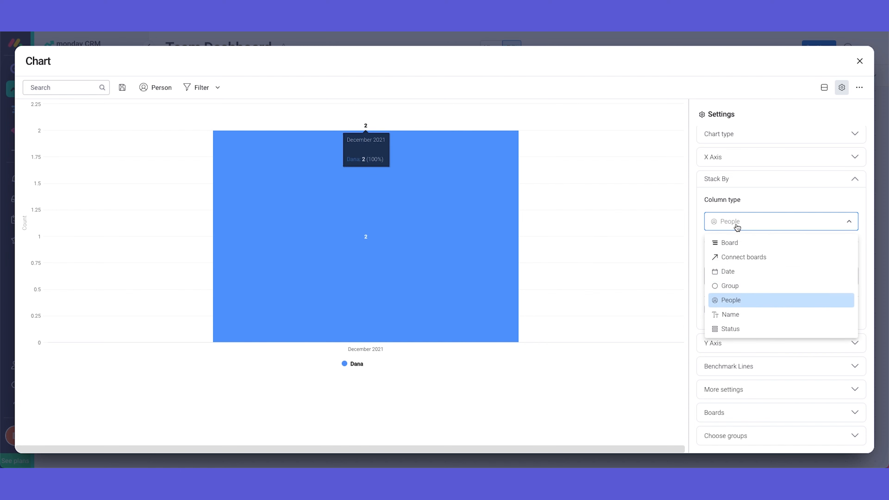
pyautogui.click(750, 329)
pyautogui.click(744, 278)
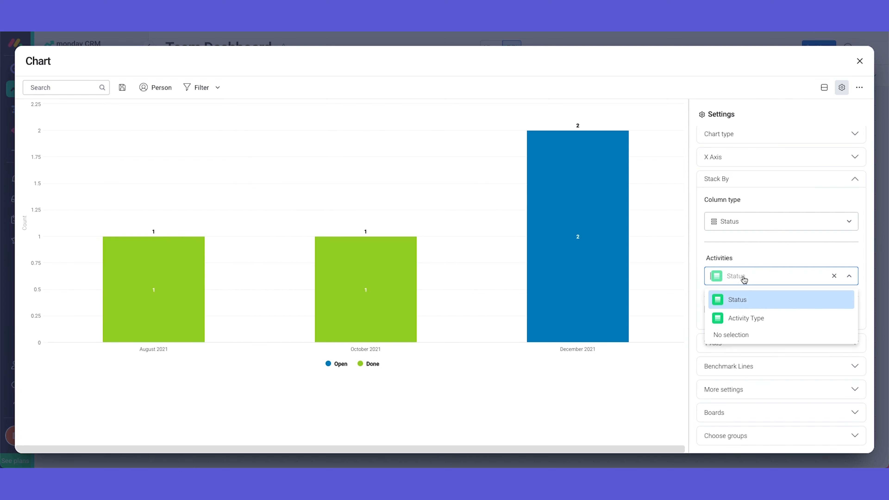
pyautogui.click(754, 318)
pyautogui.click(860, 63)
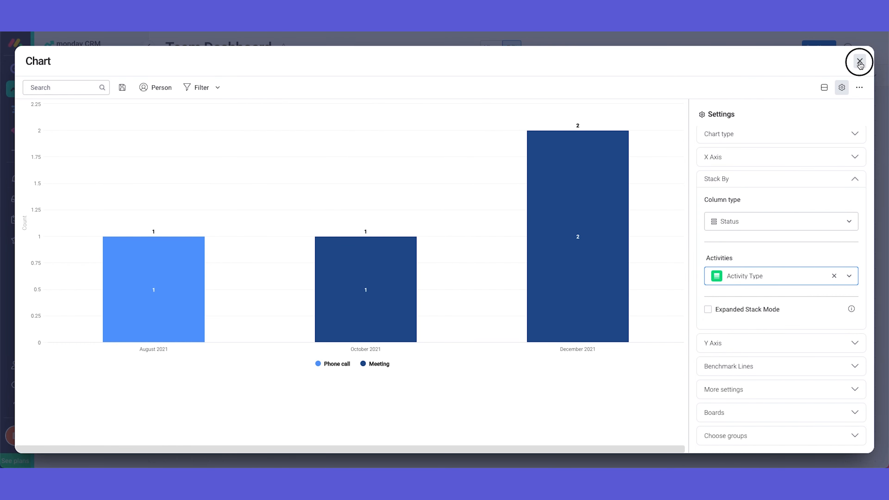
# Step: Shrink the chart widget to a little under half of the dashboard's width
pyautogui.moveTo(877, 337); pyautogui.dragTo(482, 306)
pyautogui.click(179, 103)
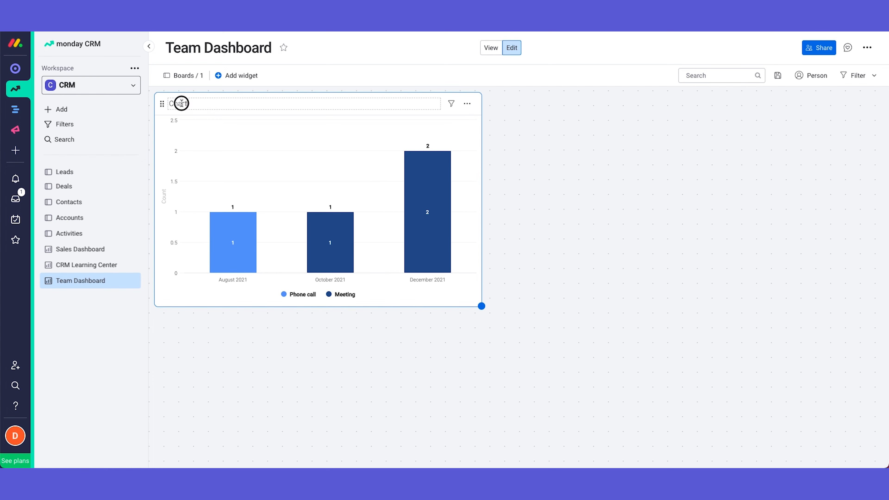
pyautogui.click(227, 95)
# Step: Filter the chart by start time to this month and last month, and widen the widget slightly
pyautogui.click(199, 105)
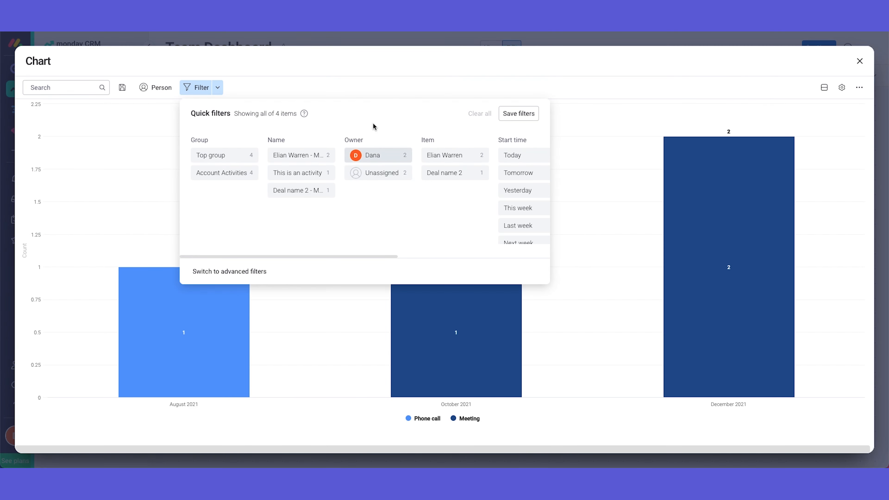
pyautogui.hscroll(3, 475, 167)
pyautogui.scroll(-3, 476, 176)
pyautogui.click(481, 205)
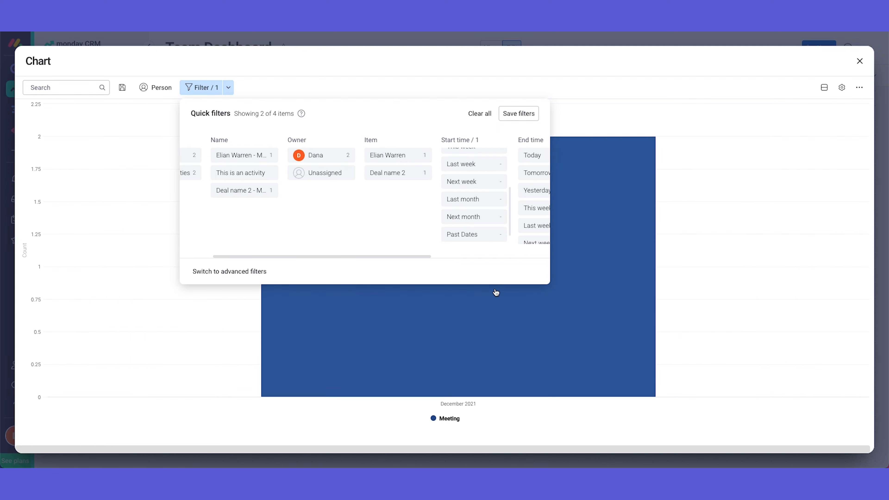
pyautogui.click(472, 199)
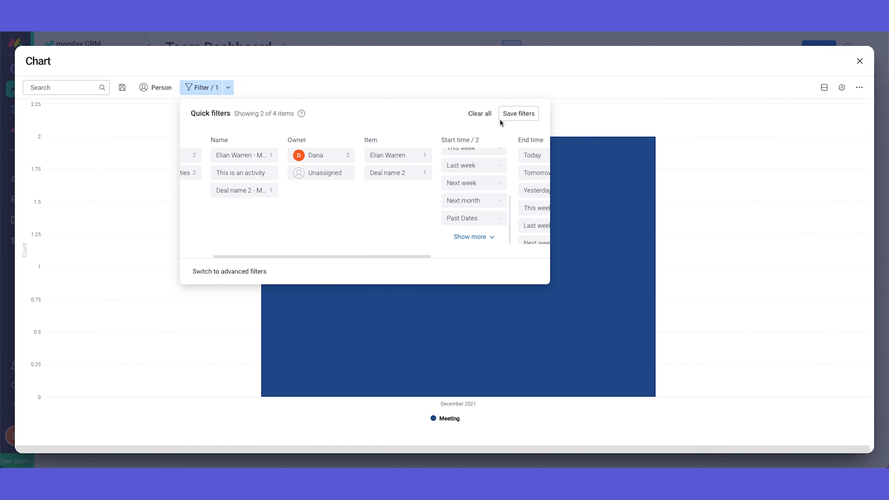
pyautogui.click(860, 62)
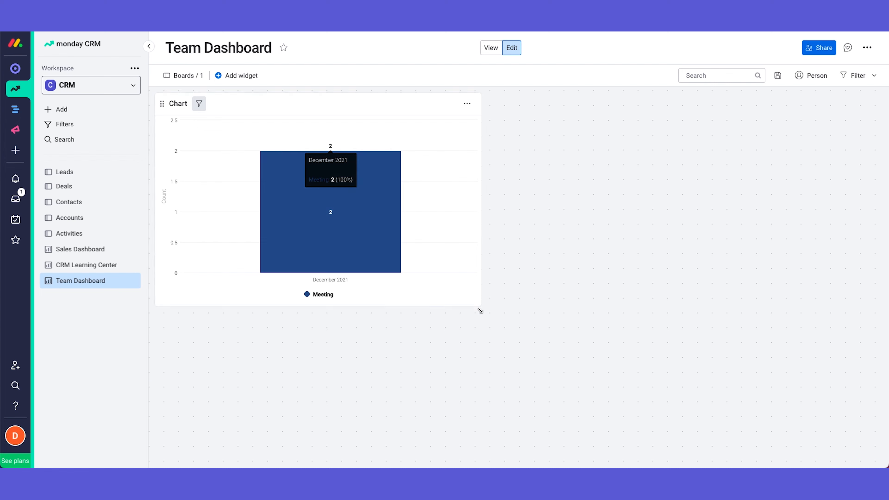
pyautogui.moveTo(482, 306); pyautogui.dragTo(511, 306)
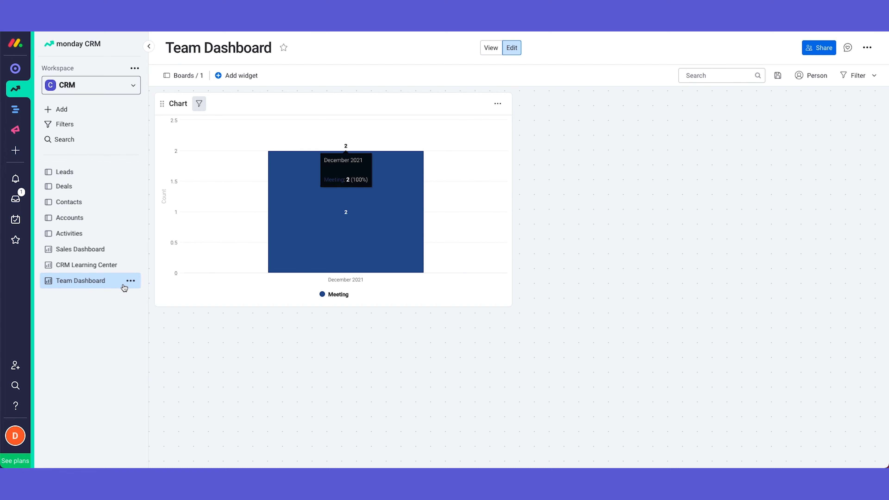
# Step: Open the Sales Dashboard and check which boards are connected to it
pyautogui.click(82, 250)
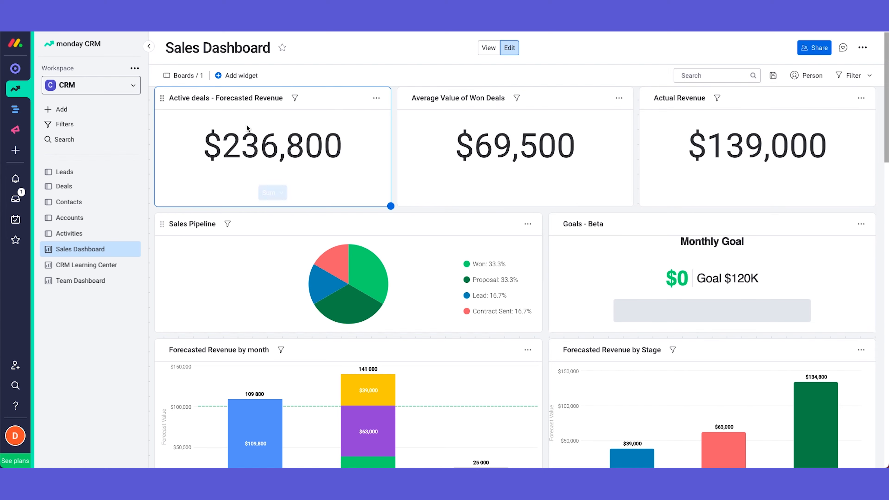
pyautogui.click(179, 73)
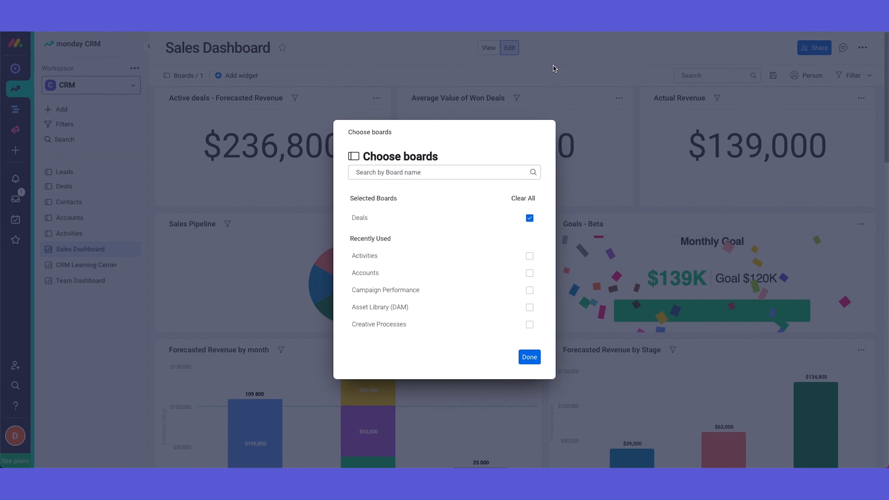
pyautogui.click(520, 115)
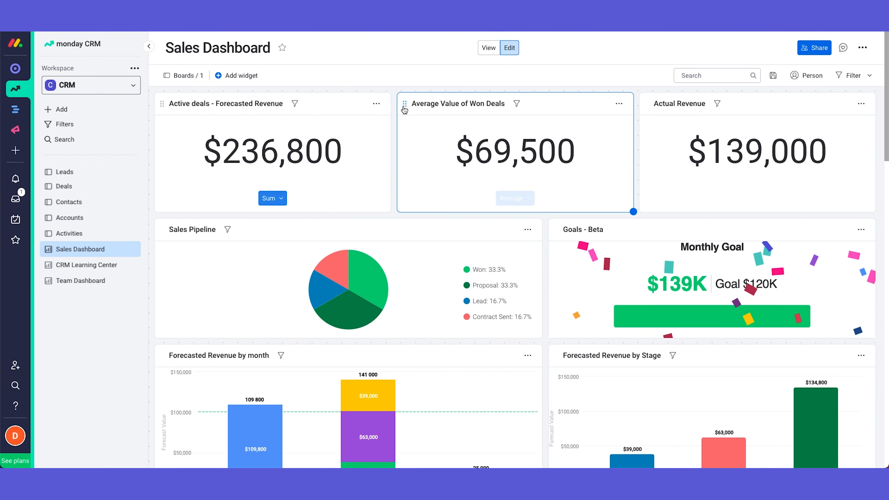
# Step: Review which Deals columns the Active deals - Forecasted Revenue widget includes in its settings
pyautogui.click(376, 104)
pyautogui.click(388, 139)
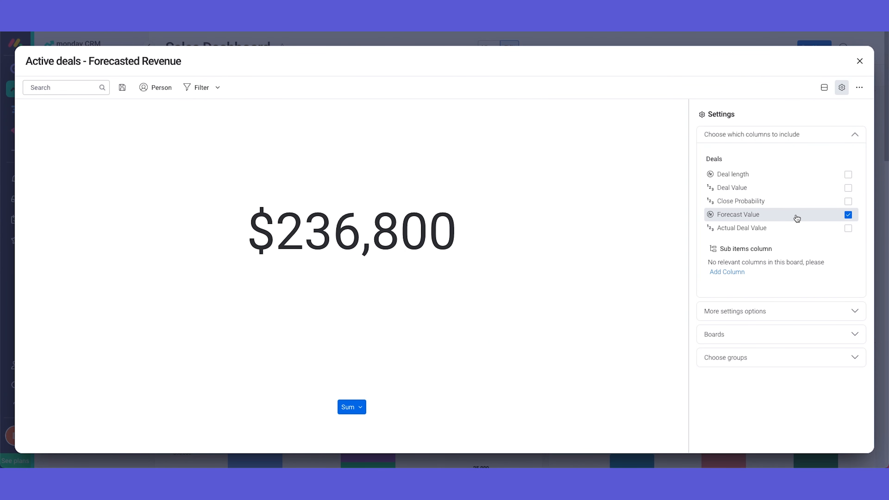
pyautogui.click(858, 63)
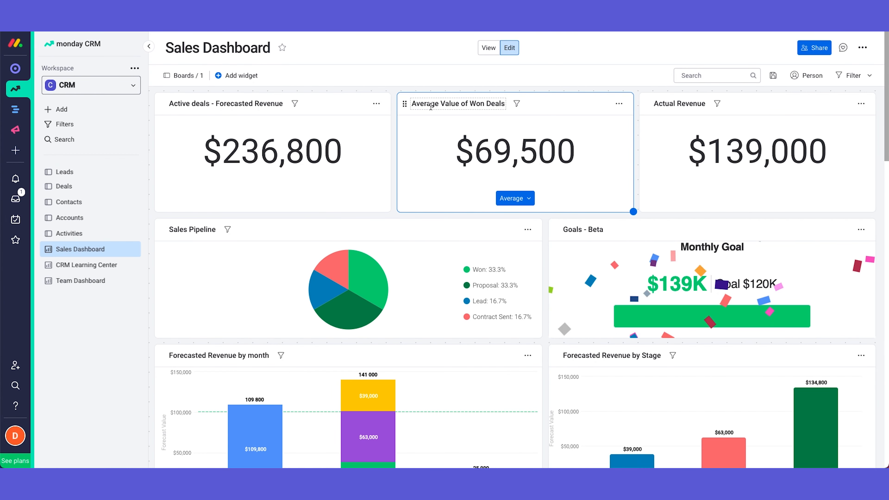
# Step: Review the included columns and groups in the settings of the Average Value of Won Deals widget
pyautogui.click(619, 104)
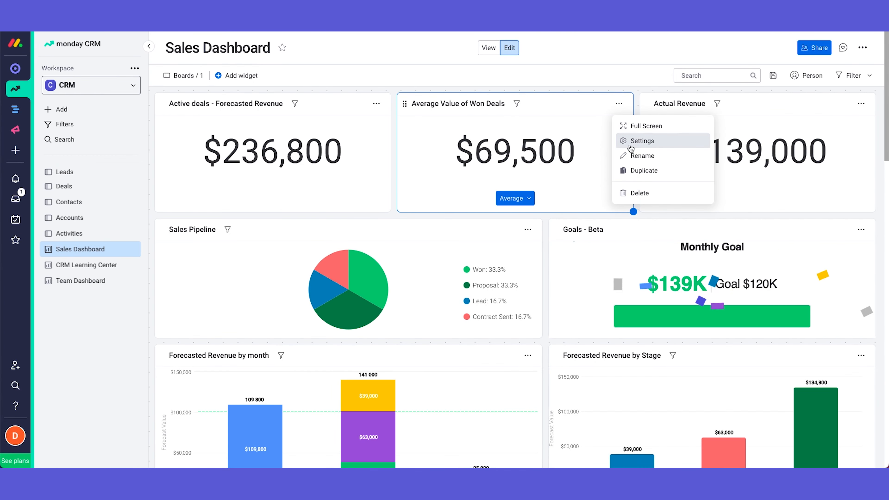
pyautogui.click(630, 144)
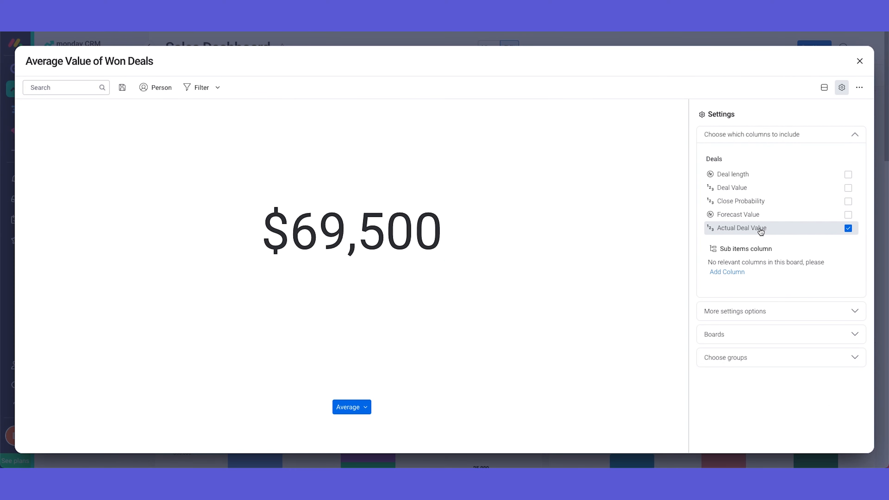
pyautogui.click(769, 358)
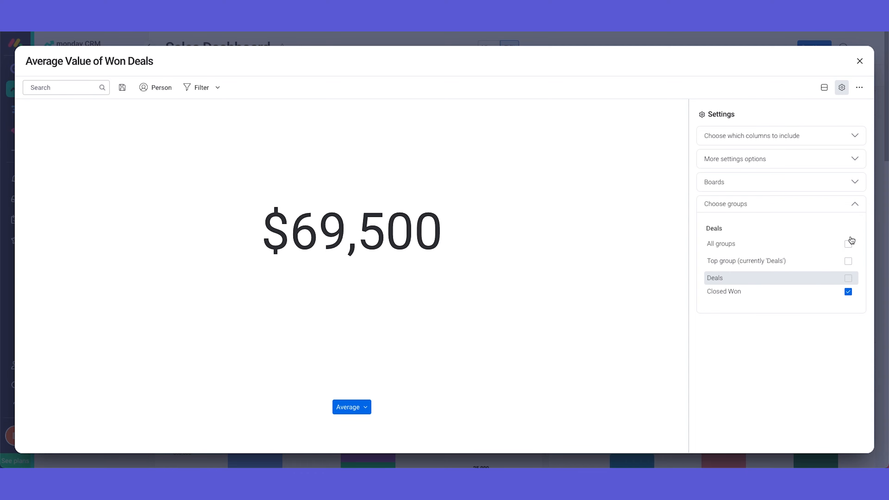
pyautogui.click(859, 61)
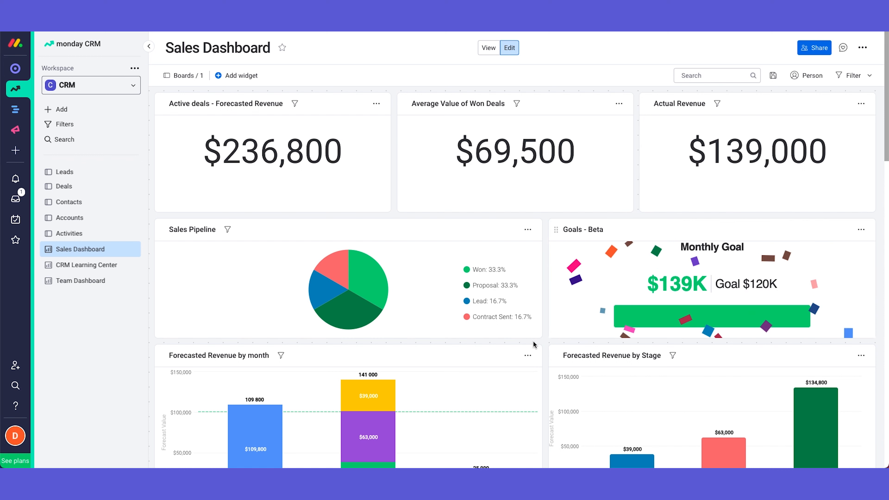
# Step: Look through the Sales Dashboard's forecasted revenue, deal stage, actual revenue and deal progress charts
pyautogui.scroll(-4, 545, 341)
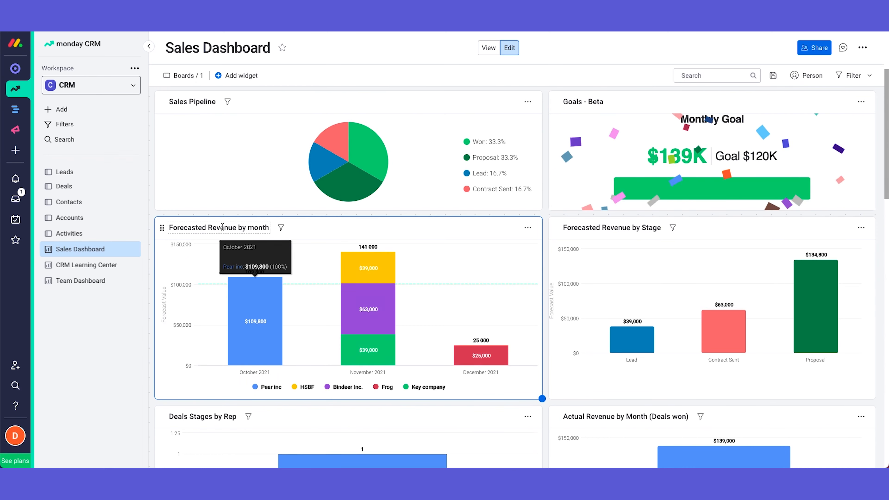
pyautogui.moveTo(385, 340)
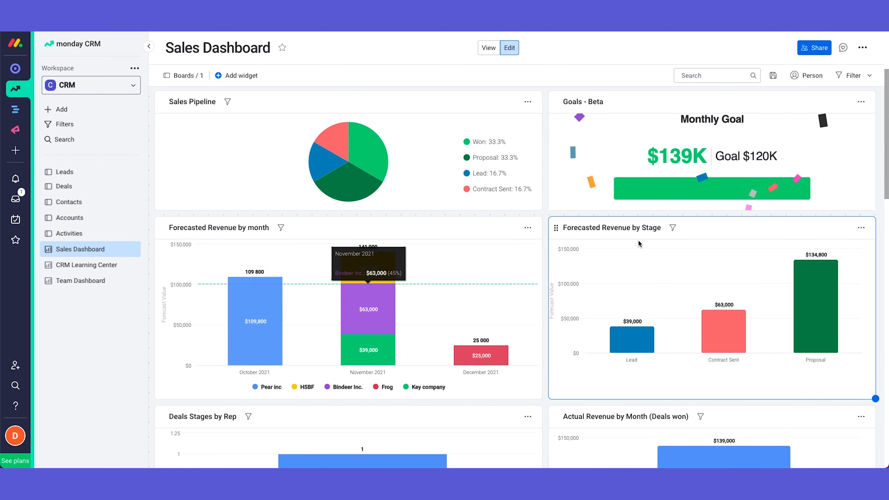
pyautogui.scroll(-4, 552, 356)
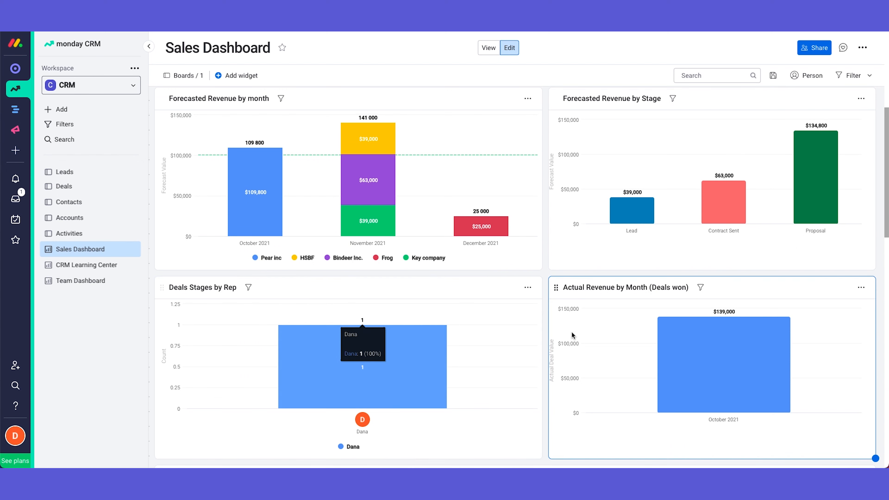
pyautogui.scroll(-8, 543, 393)
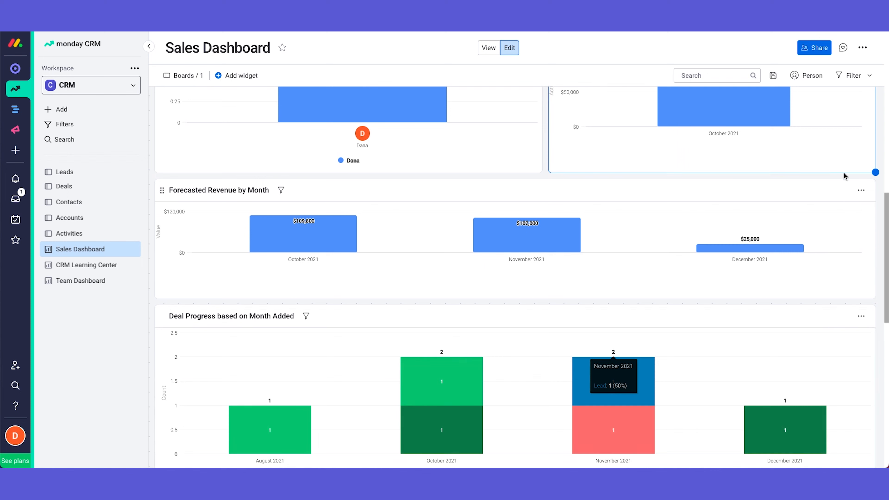
pyautogui.scroll(-5, 639, 304)
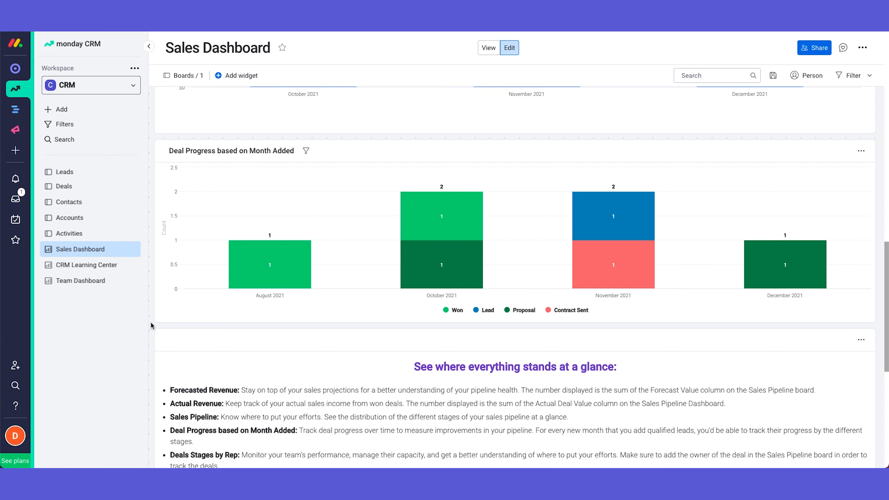
# Step: Read the "See where everything stands at a glance" text widget, view its options, and return to the upper widgets
pyautogui.scroll(-3, 152, 325)
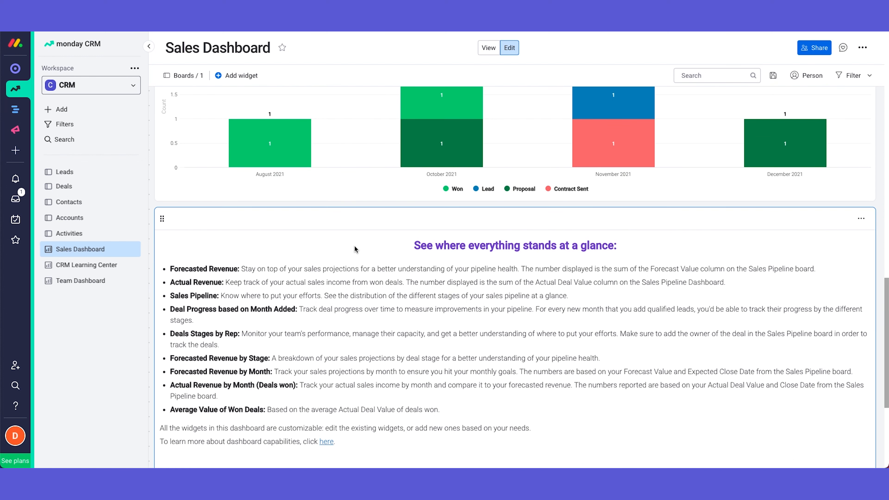
pyautogui.click(505, 271)
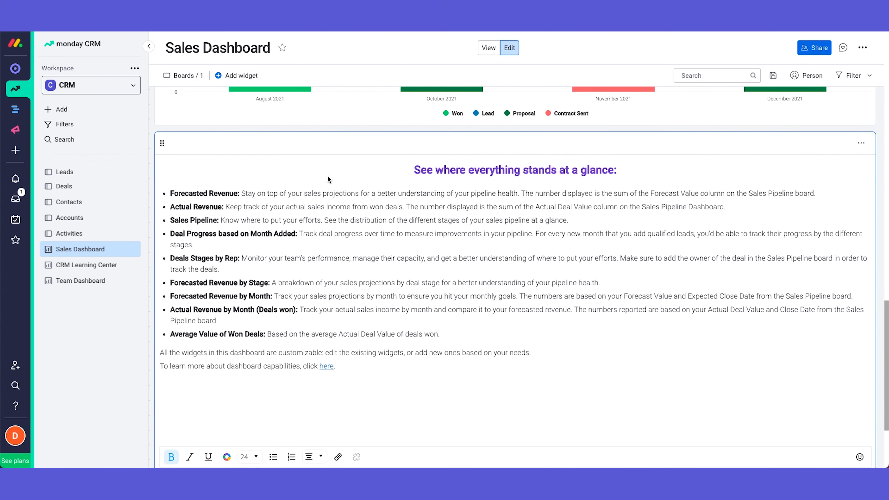
pyautogui.scroll(-3, 414, 302)
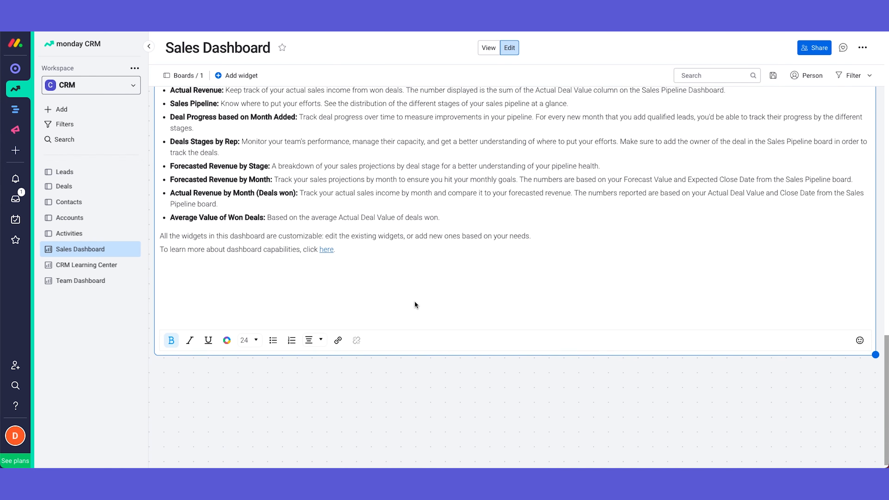
pyautogui.scroll(3, 414, 301)
pyautogui.click(862, 116)
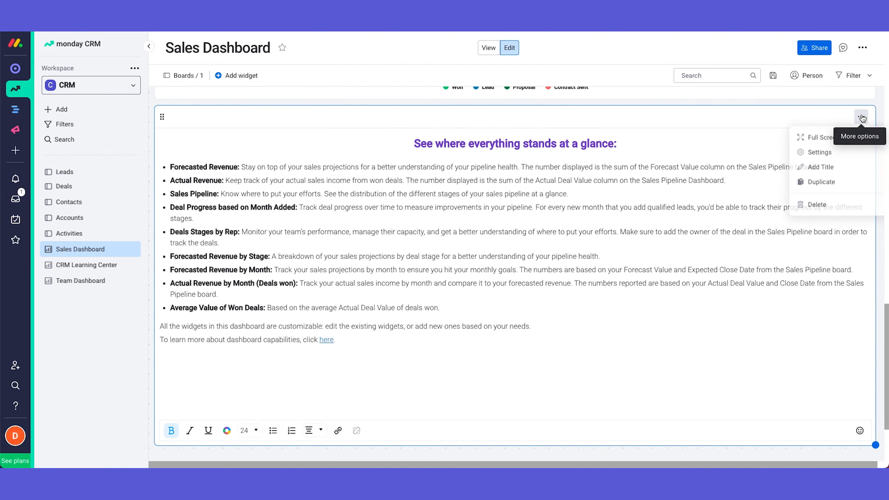
pyautogui.click(884, 245)
pyautogui.scroll(5, 456, 199)
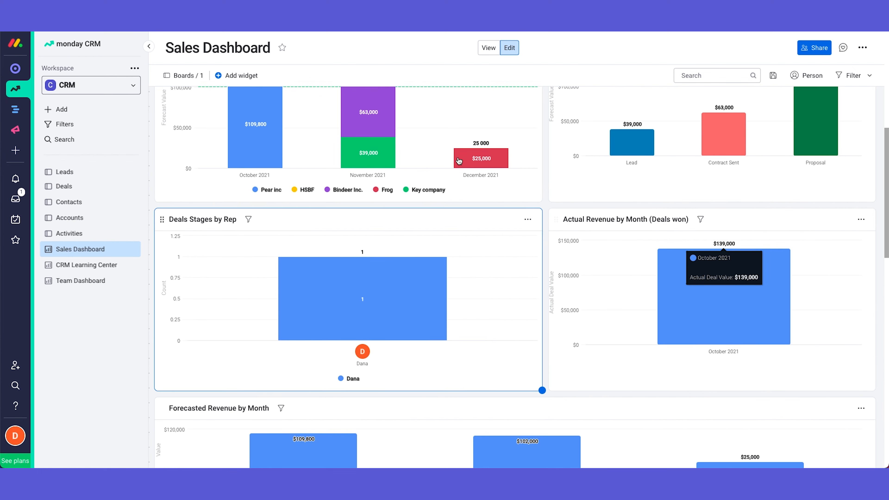
pyautogui.scroll(4, 476, 140)
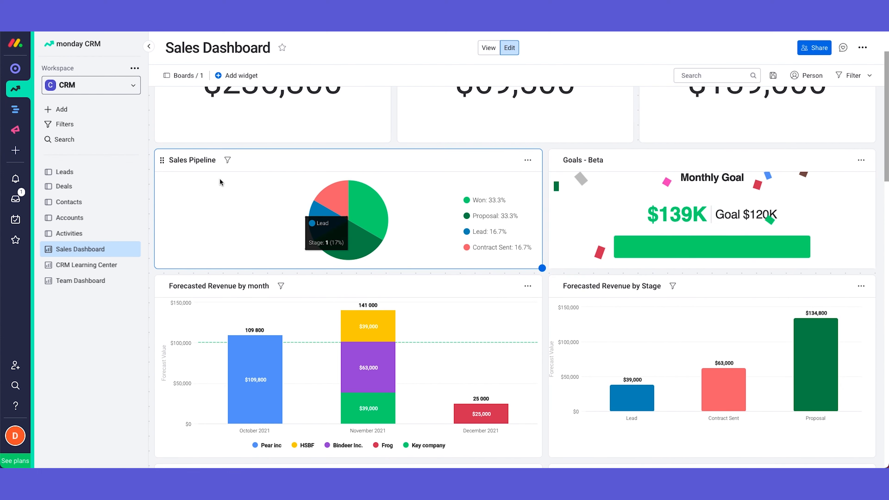
# Step: Open the Activities board and view its Main Table and Dashboard views
pyautogui.click(92, 233)
pyautogui.click(189, 95)
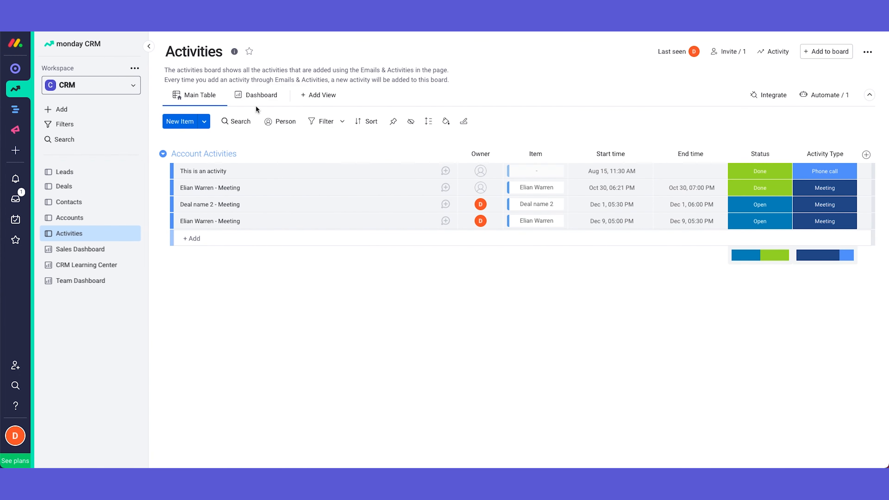
pyautogui.click(248, 95)
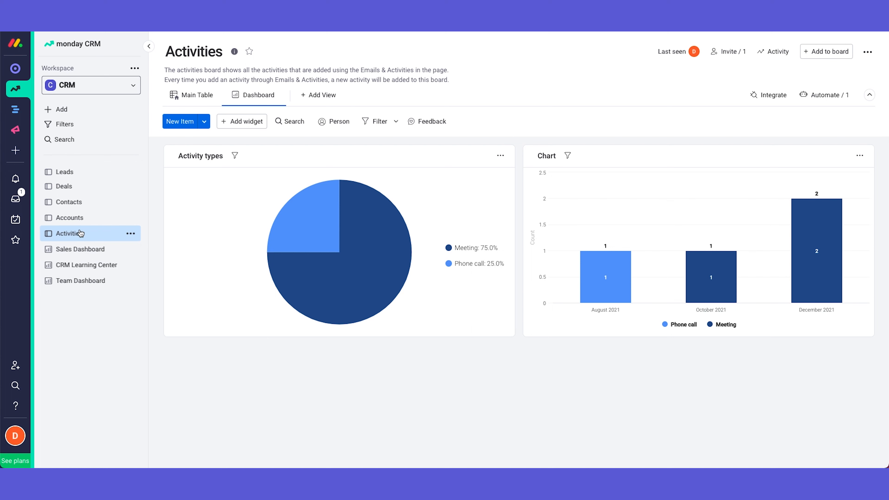
# Step: Return to the Sales Dashboard and recheck its connected boards for comparison with the Activities board's own dashboard
pyautogui.click(84, 249)
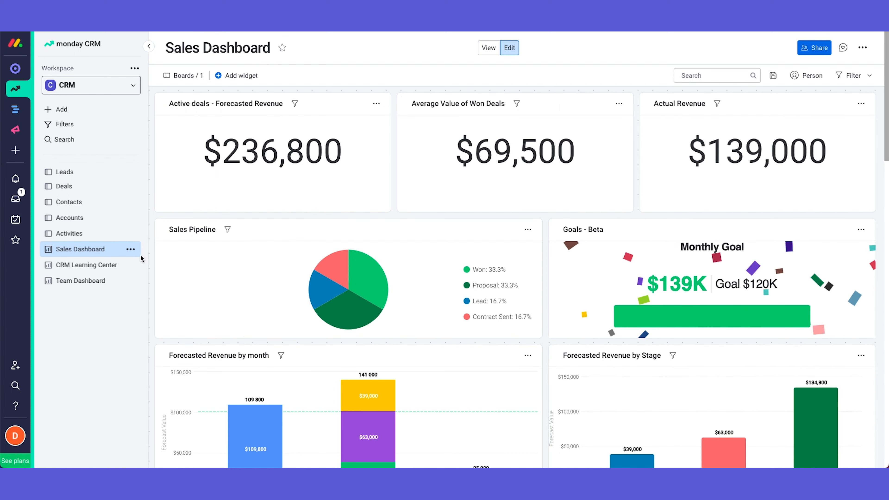
pyautogui.click(181, 76)
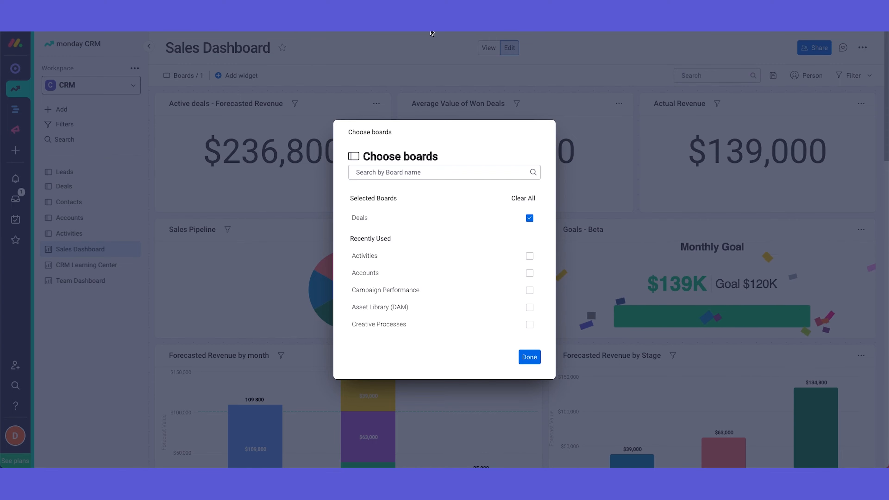
pyautogui.click(397, 94)
# Step: Return to the Activities board's Dashboard view and look at the board's title and charts
pyautogui.click(75, 234)
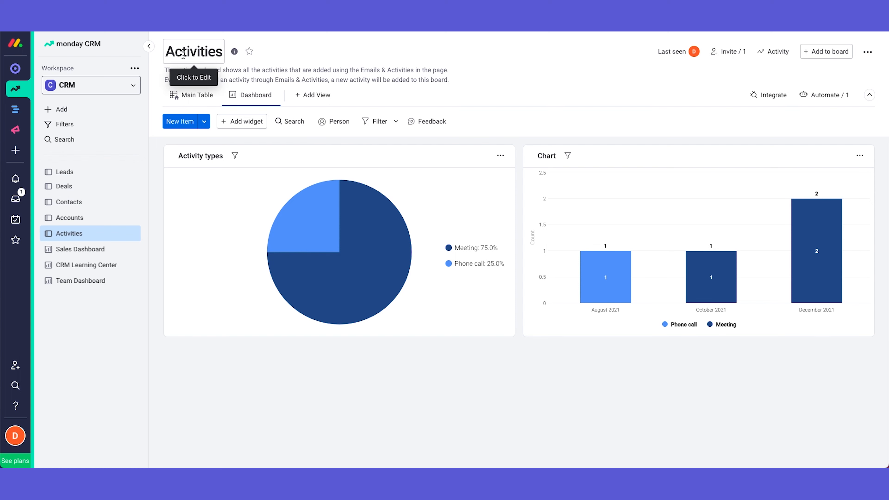
pyautogui.click(197, 53)
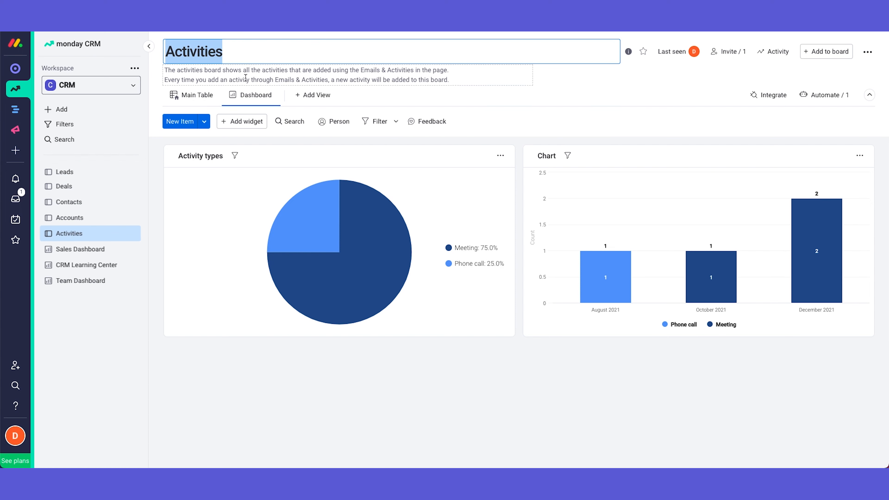
pyautogui.click(237, 143)
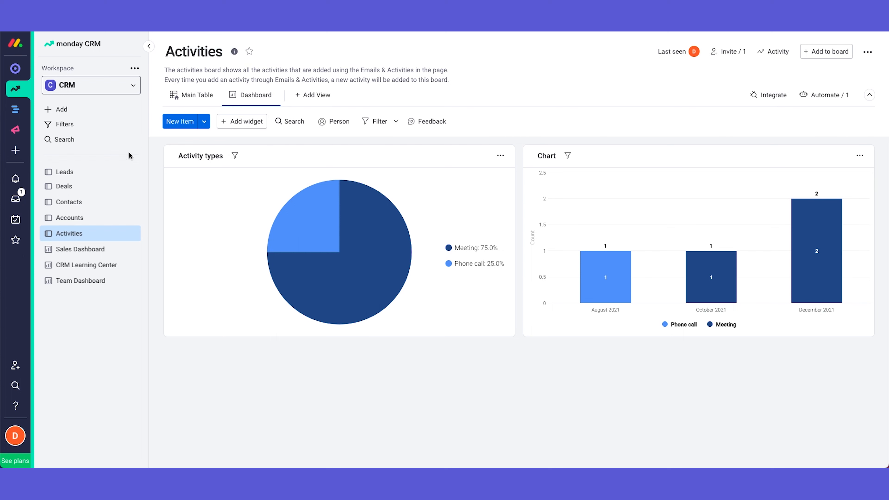
# Step: Open the Leads board and add a Dashboard view to it
pyautogui.click(87, 172)
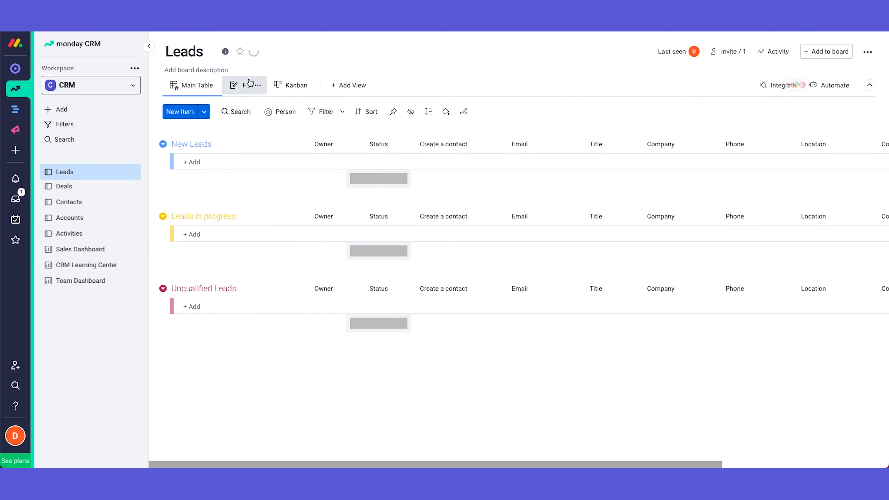
pyautogui.click(335, 88)
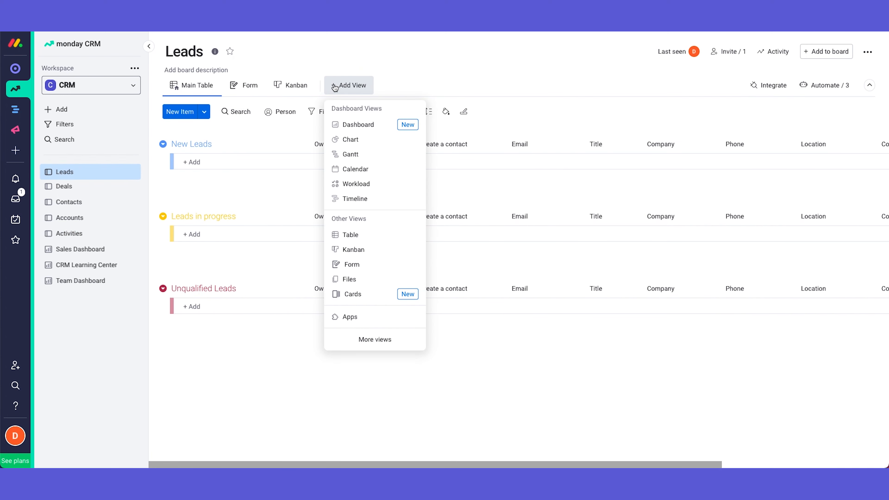
pyautogui.click(365, 126)
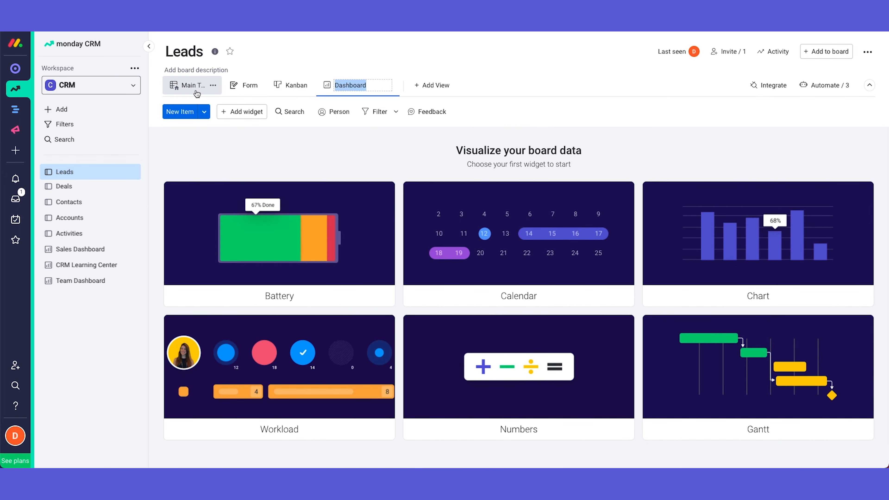
# Step: View the Deals board's Main Table and return to the Sales Dashboard to look over its revenue, pipeline and goal widgets
pyautogui.click(77, 189)
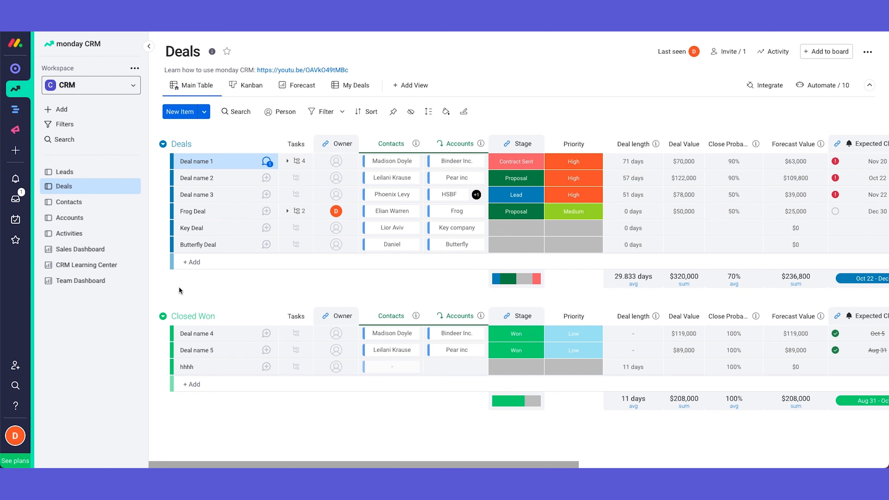
pyautogui.click(81, 249)
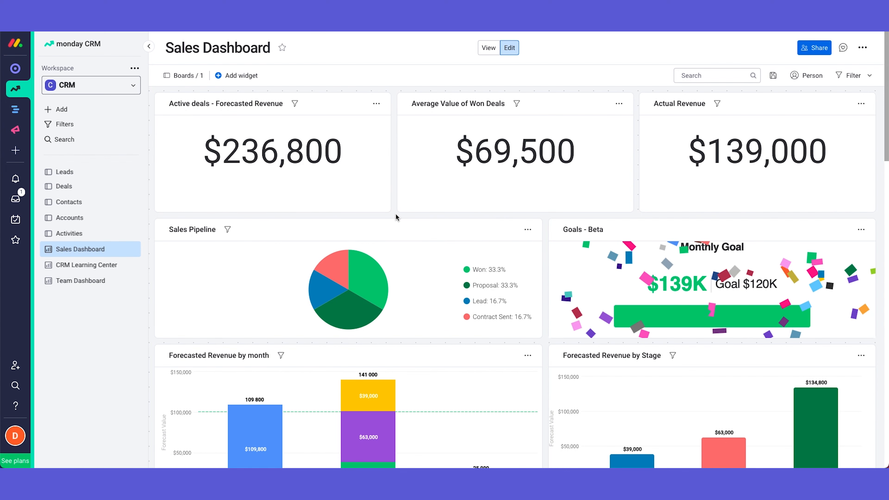
pyautogui.scroll(-2, 398, 213)
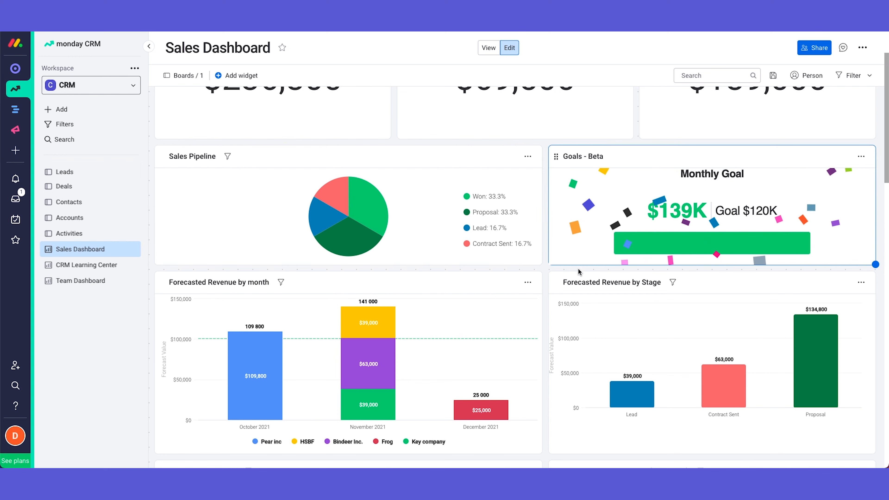
pyautogui.scroll(2, 548, 275)
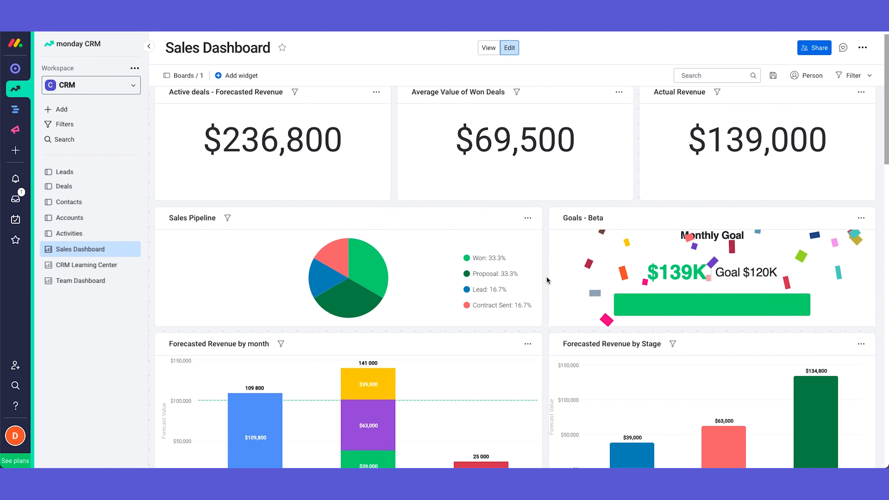